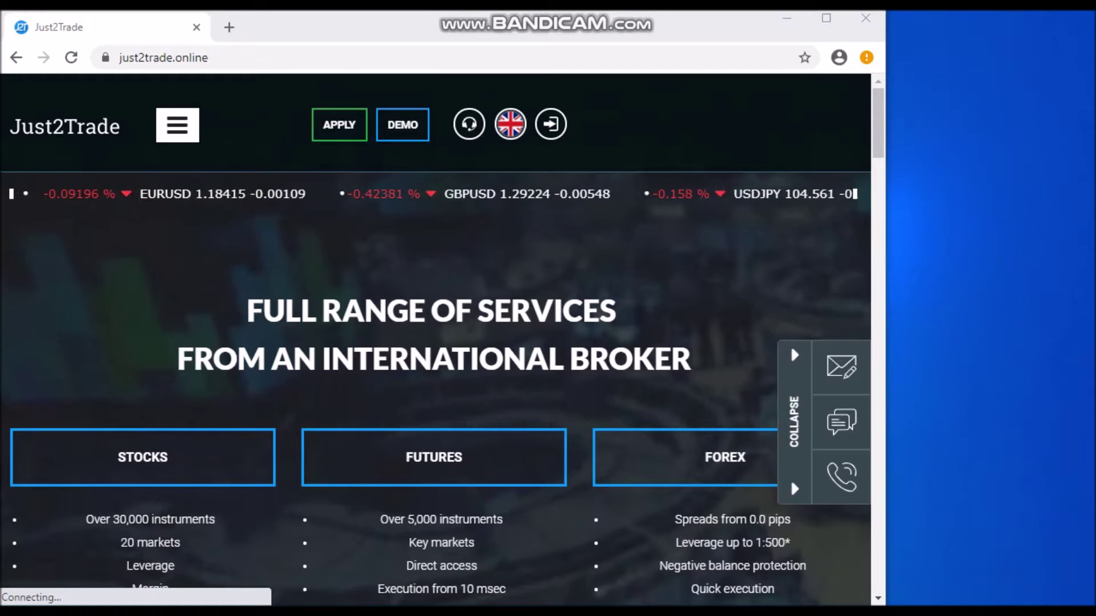
Show the site language list (English, Русский, 中文, Español, Italiano) from the UK flag in the header
mouse_move(510, 124)
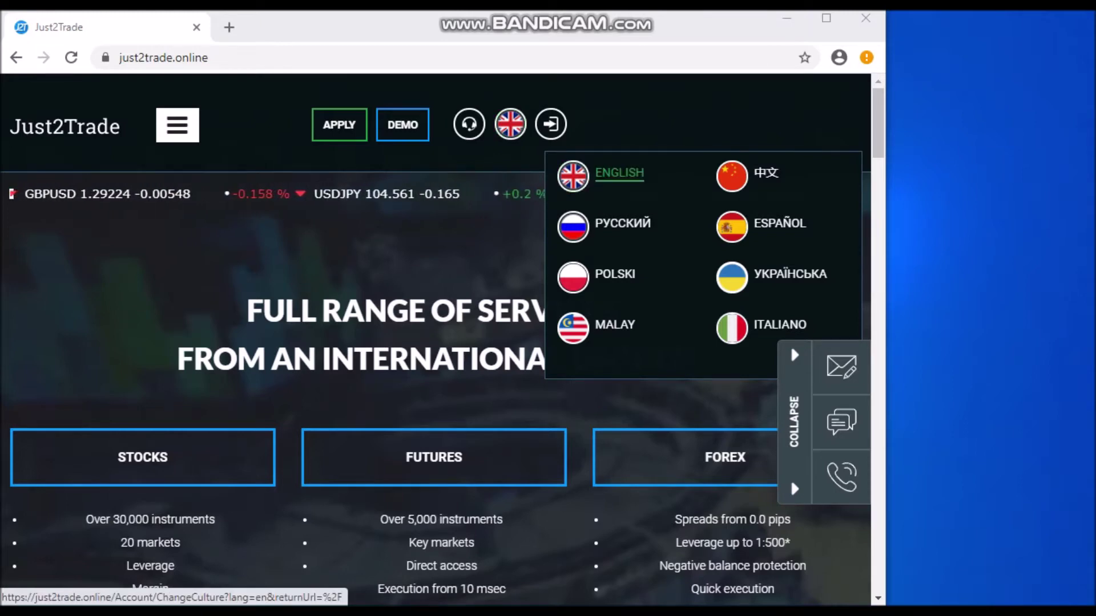
Try the Español language option, then start a new account application from the header
left_click(622, 223)
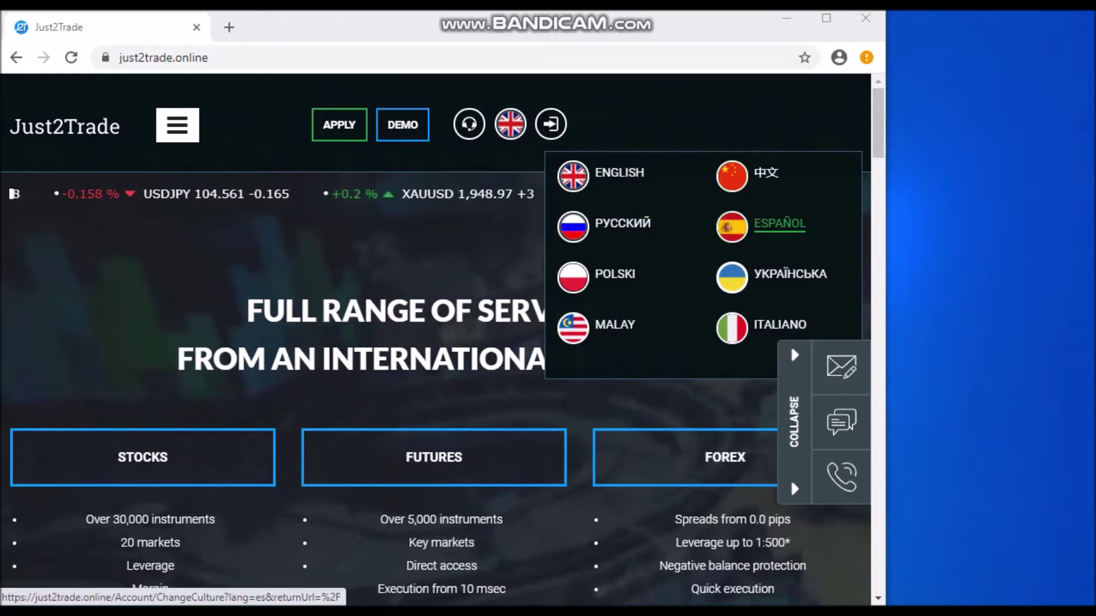
left_click(779, 223)
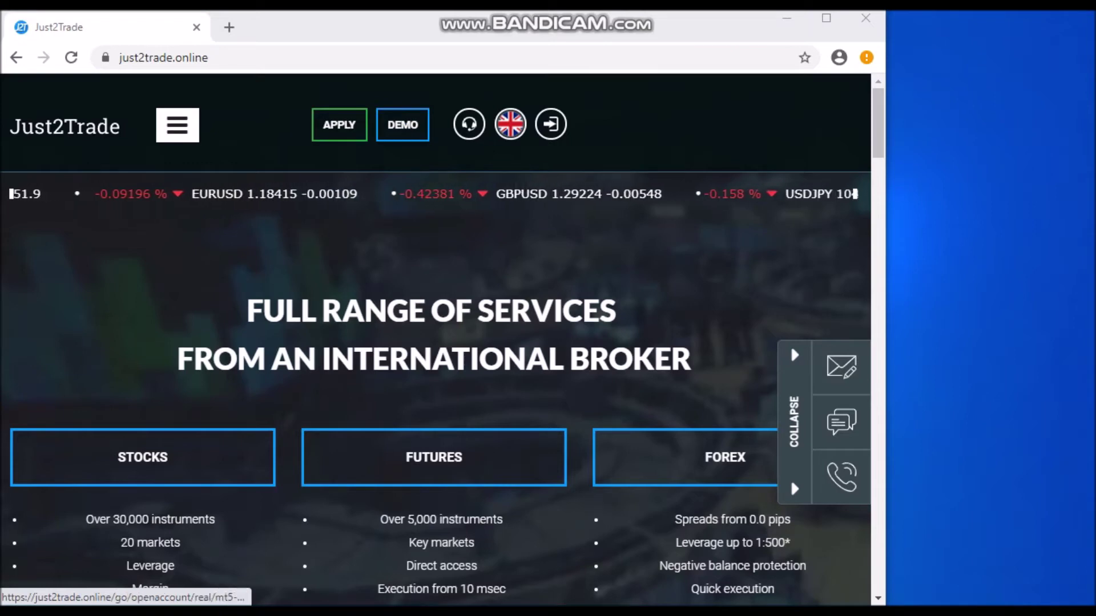
left_click(339, 125)
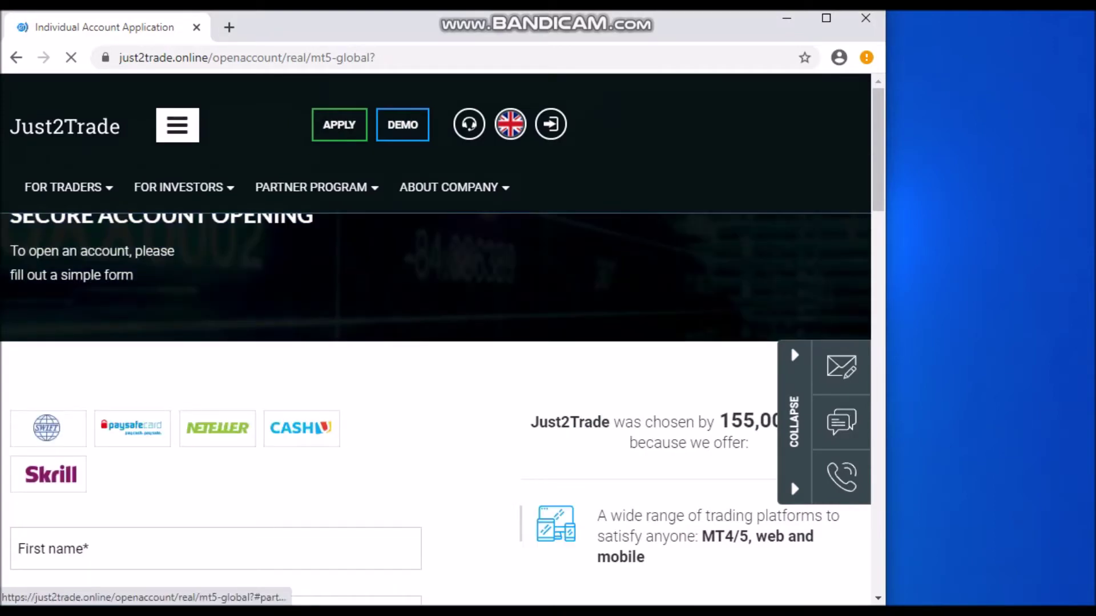
Scroll to the application form's name, e-mail and phone fields
scroll(790, 478, "down", 5)
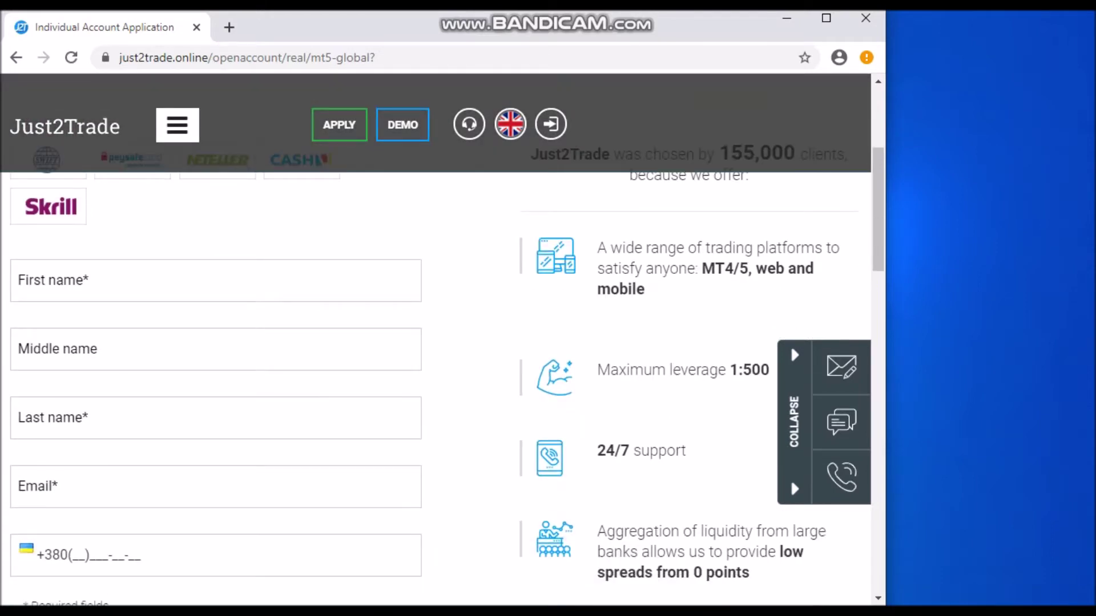
scroll(790, 479, "down", 1)
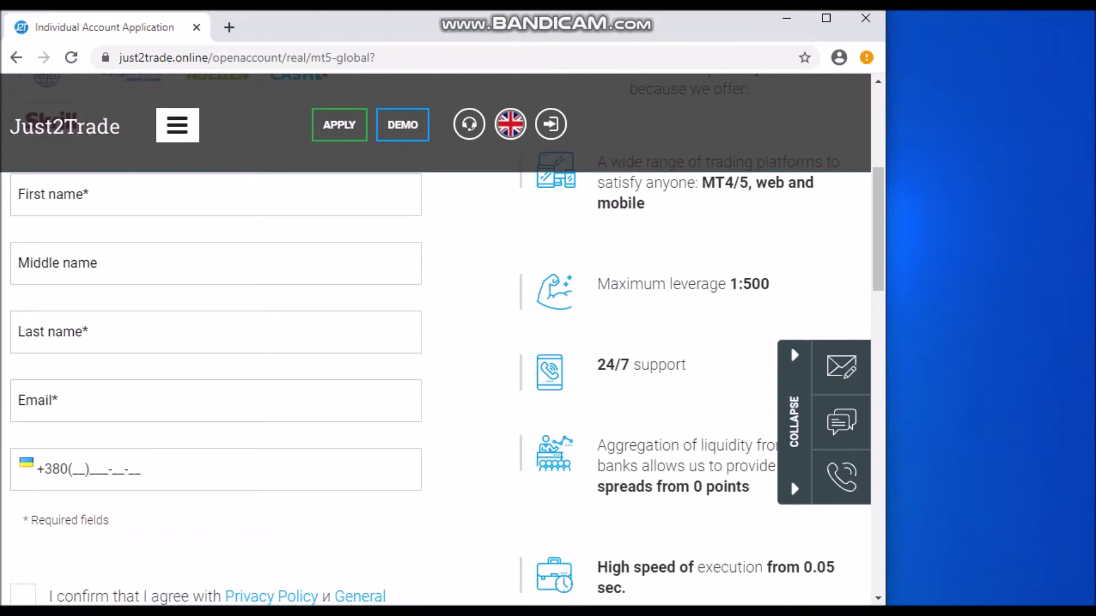
scroll(790, 479, "up", 1)
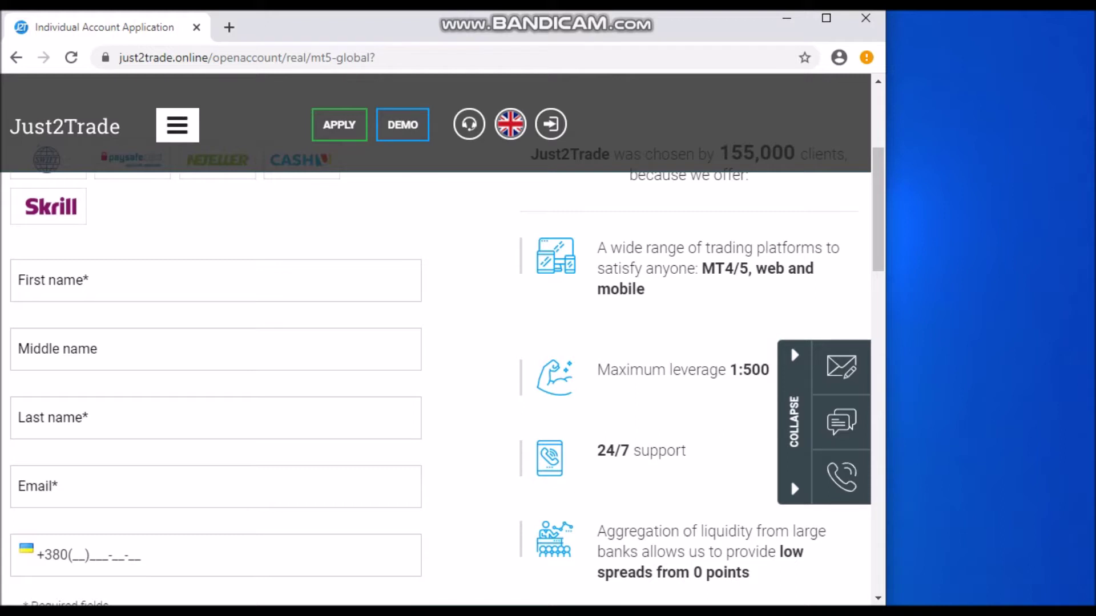
Enter the applicant's first name, last name, e-mail address and phone number
left_click(216, 280)
type("john")
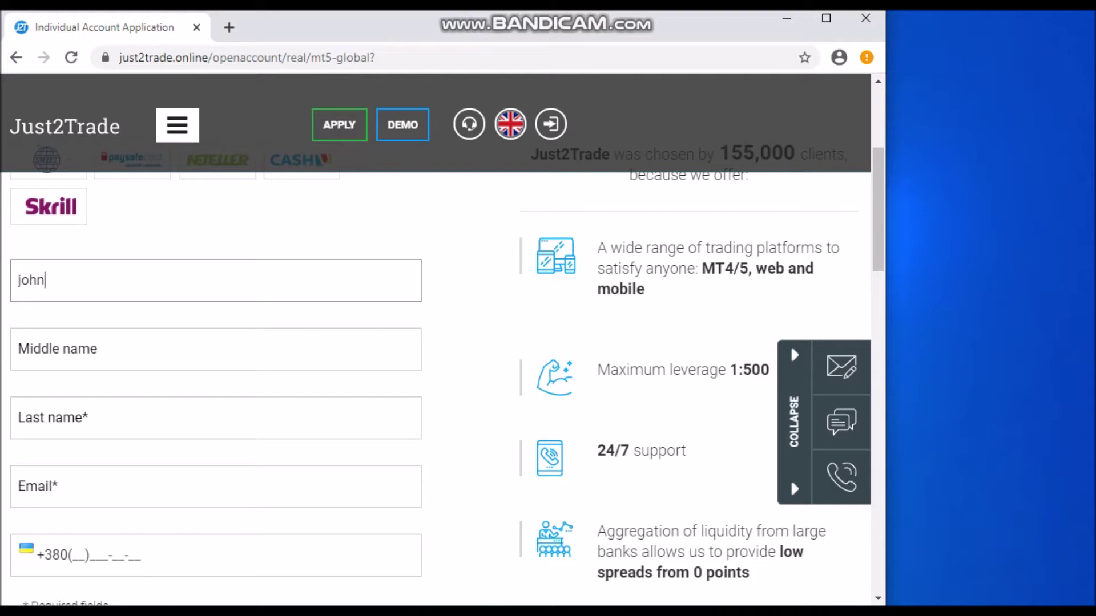
key("Tab")
key("Tab")
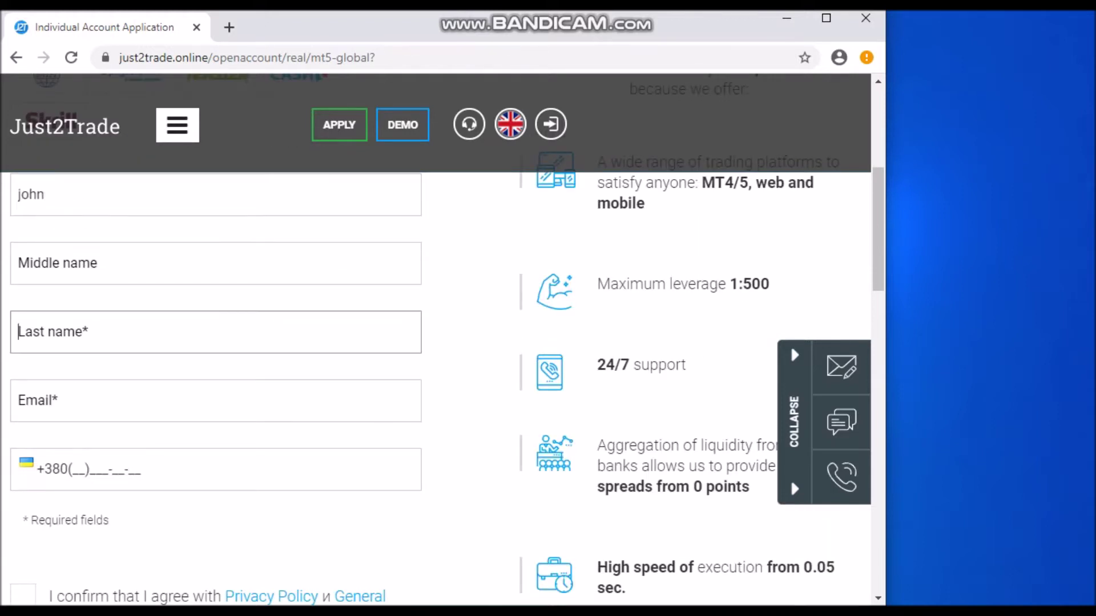
type("legend")
key("Tab")
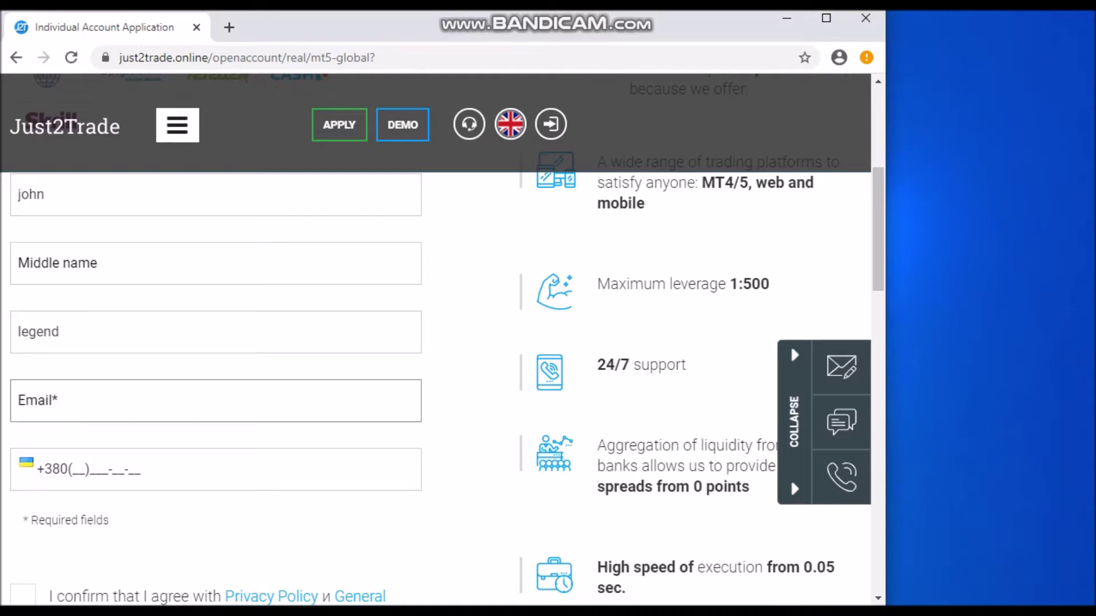
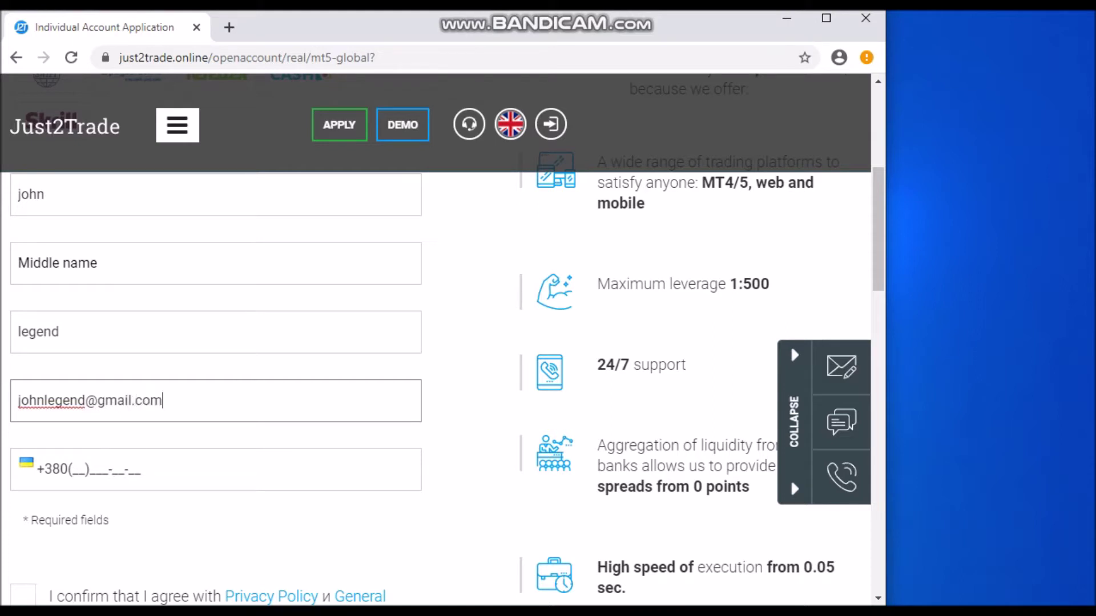
key("Tab")
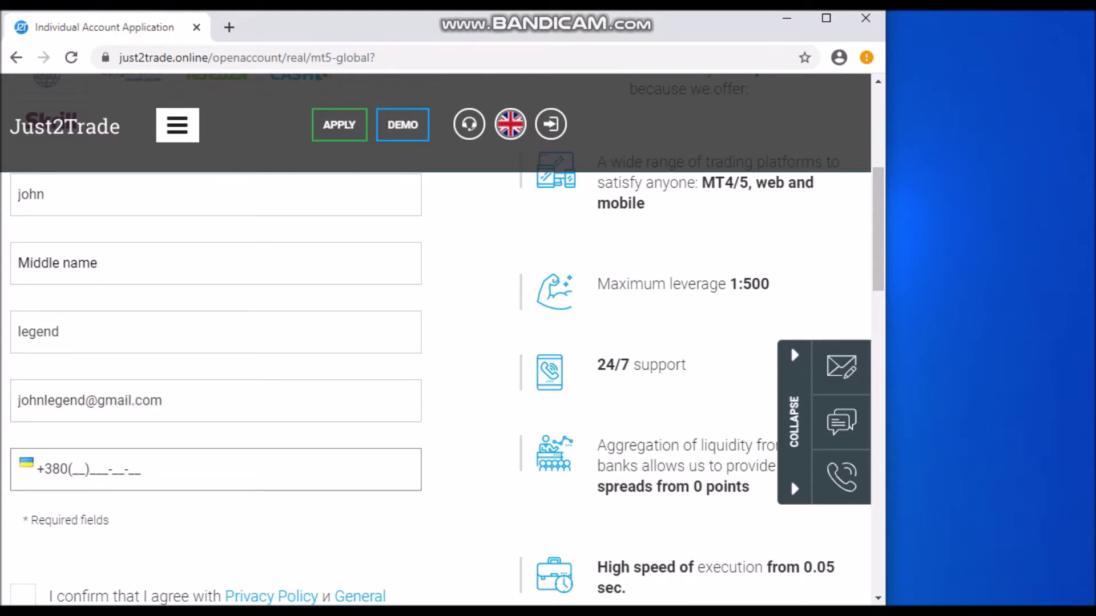
type("674676653")
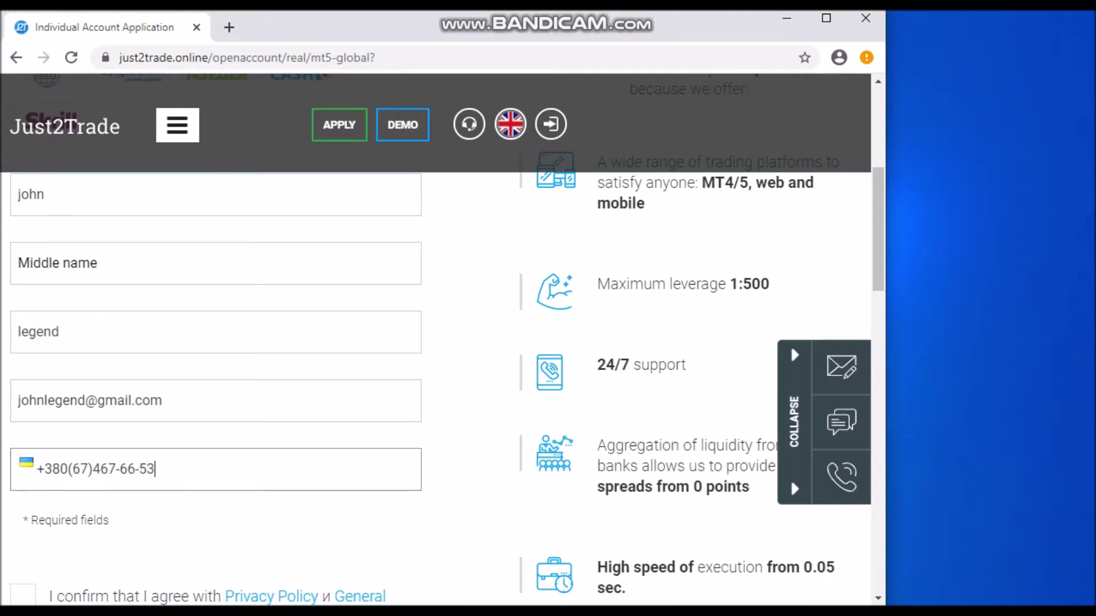
Tick the checkbox agreeing to the Privacy Policy and terms
scroll(790, 478, "down", 3)
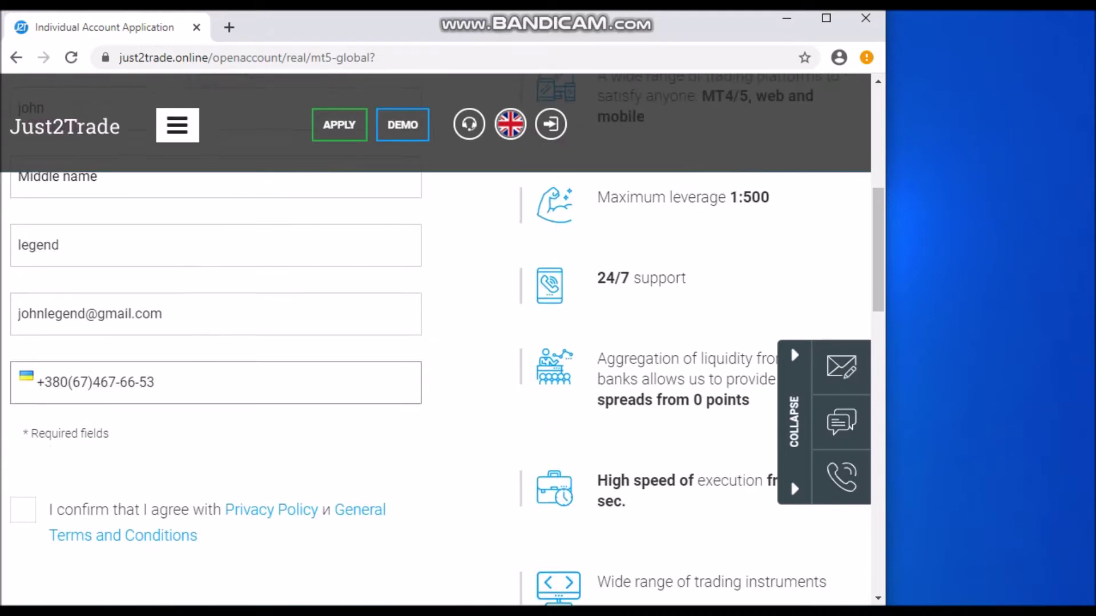
key("Tab")
key("space")
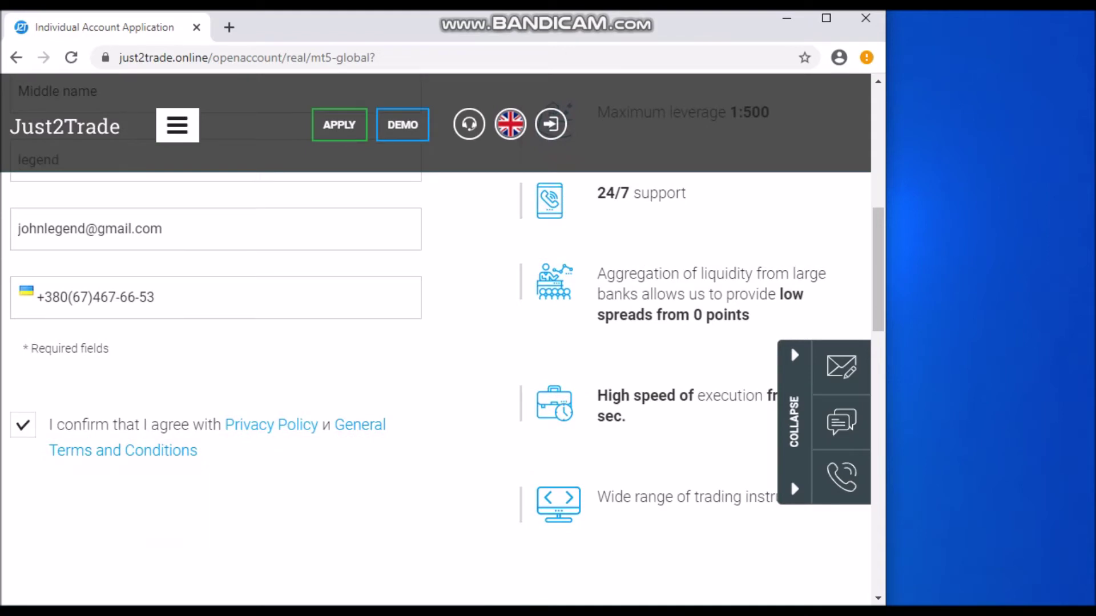
scroll(790, 478, "down", 6)
scroll(433, 342, "down", 2)
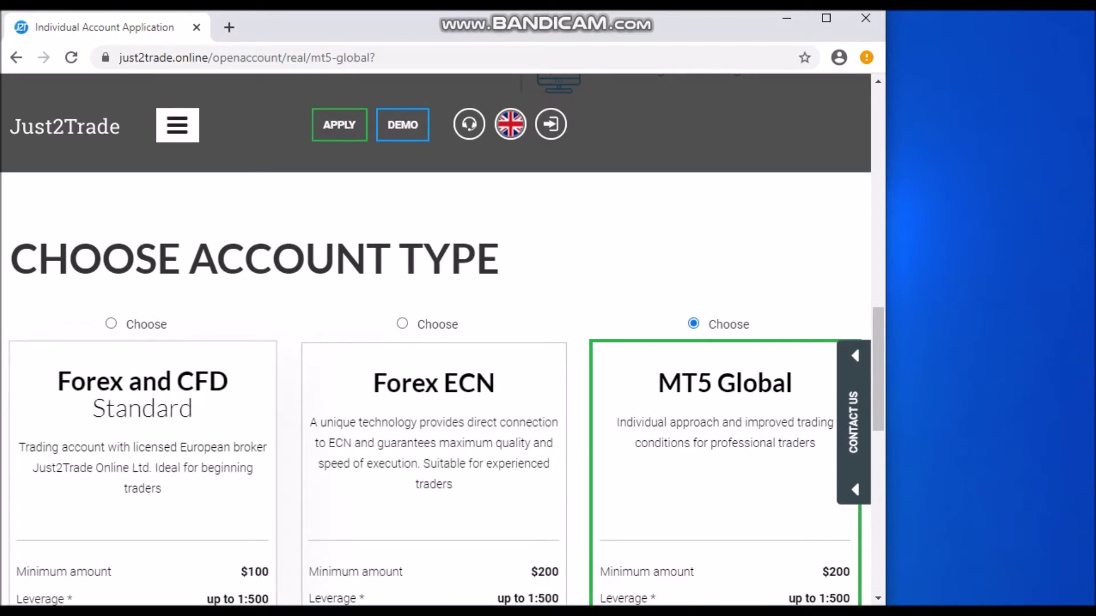
Keep the MT5 account type and continue to the Personal Information step
scroll(434, 343, "down", 2)
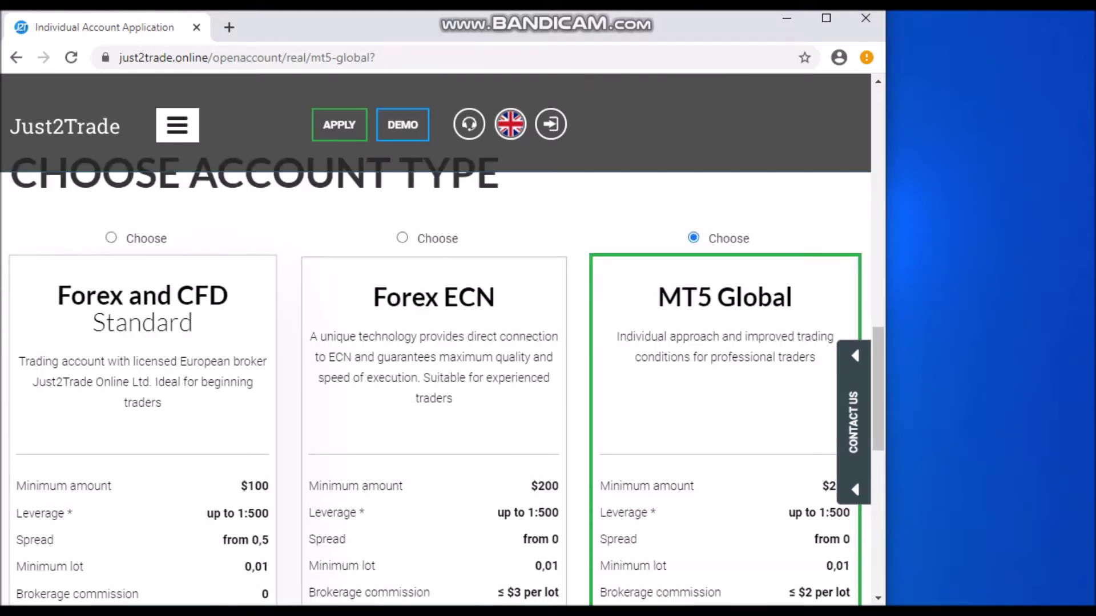
scroll(434, 342, "down", 2)
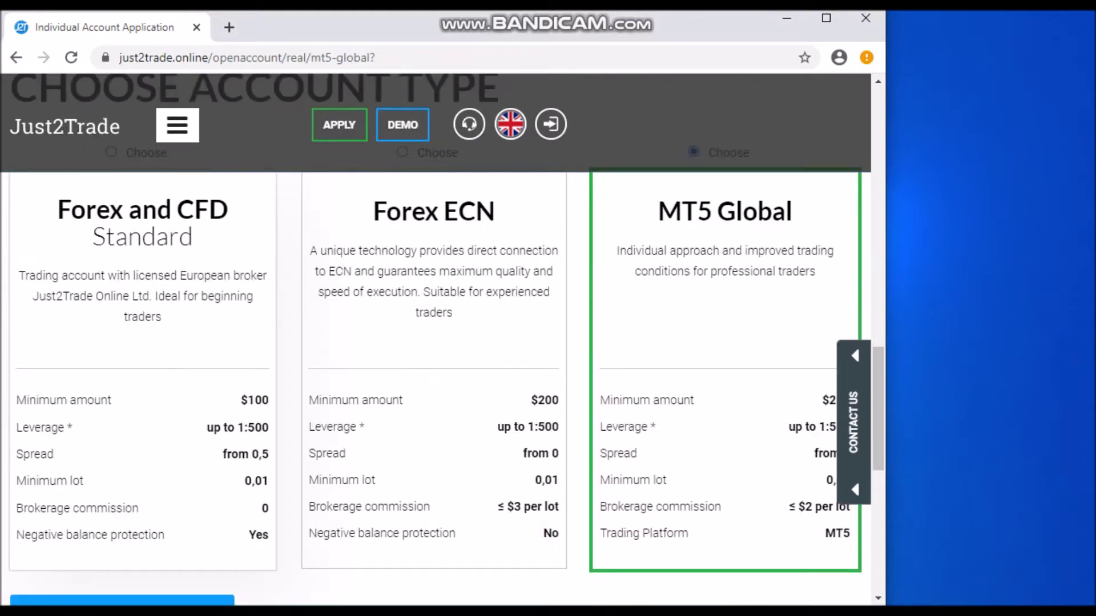
scroll(433, 342, "up", 2)
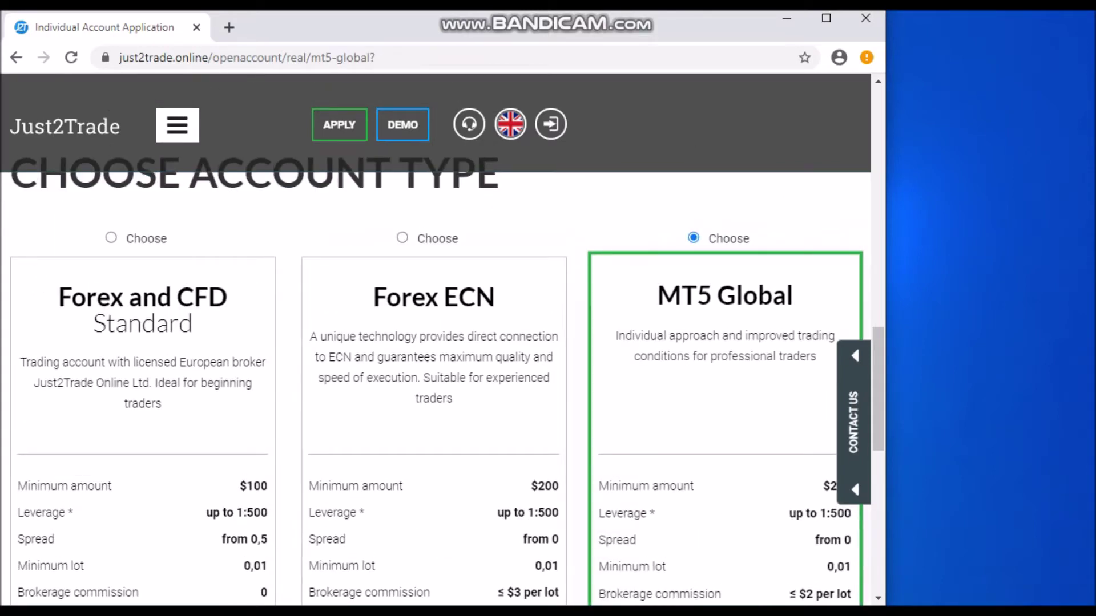
scroll(434, 342, "down", 2)
scroll(434, 342, "up", 2)
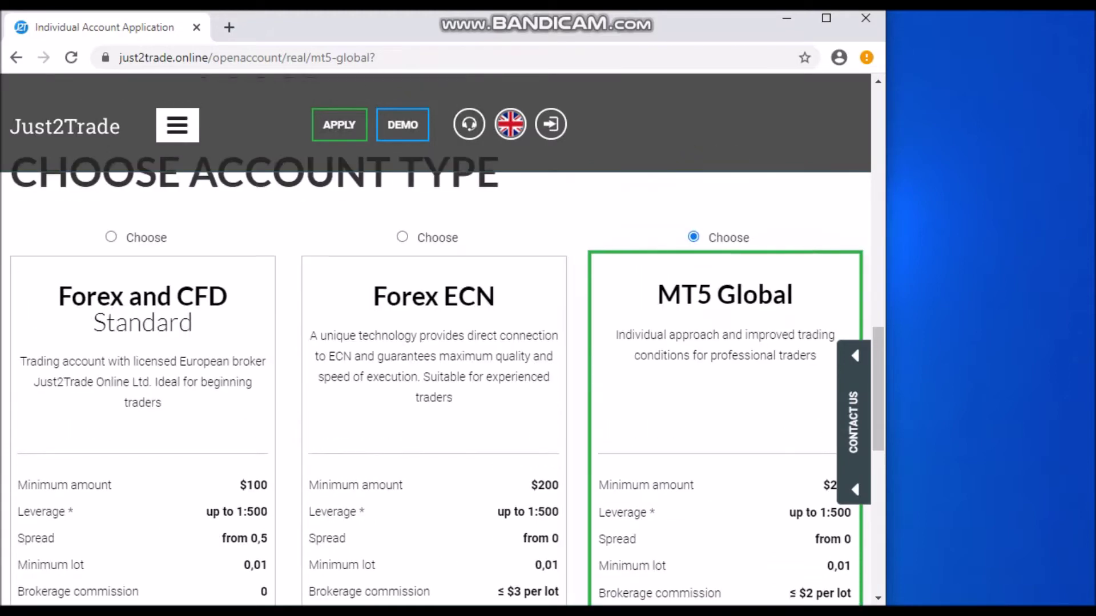
scroll(434, 343, "down", 6)
scroll(434, 343, "up", 9)
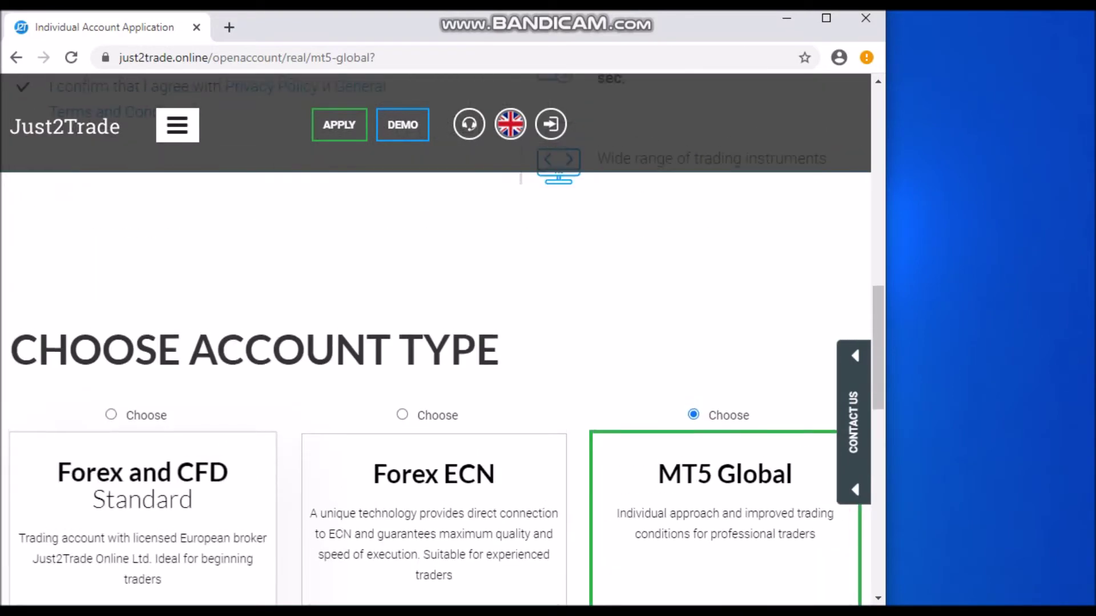
scroll(433, 342, "up", 10)
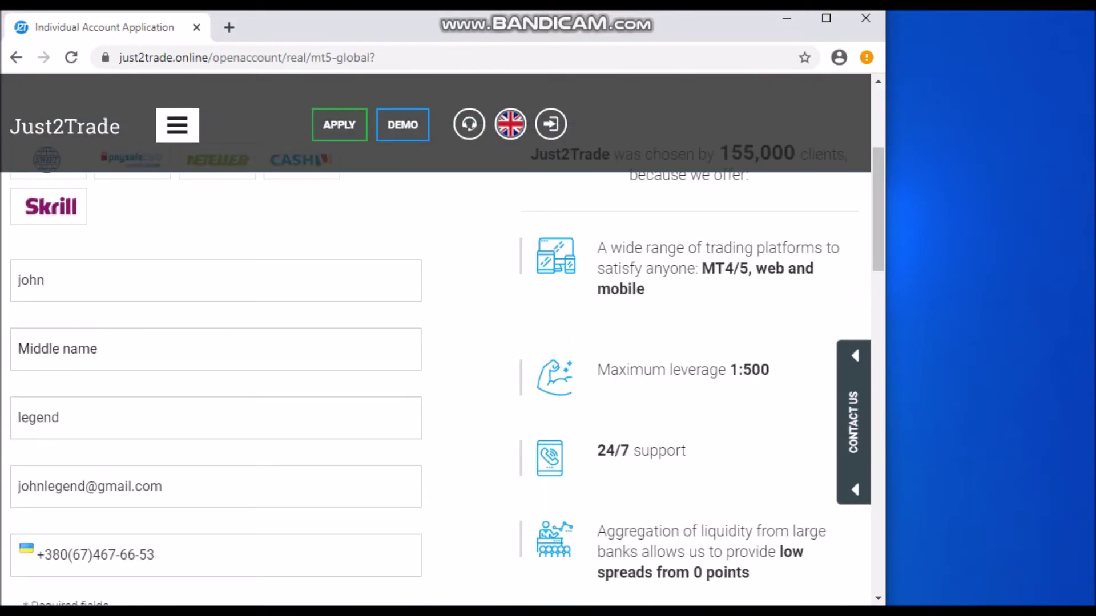
scroll(433, 342, "down", 2)
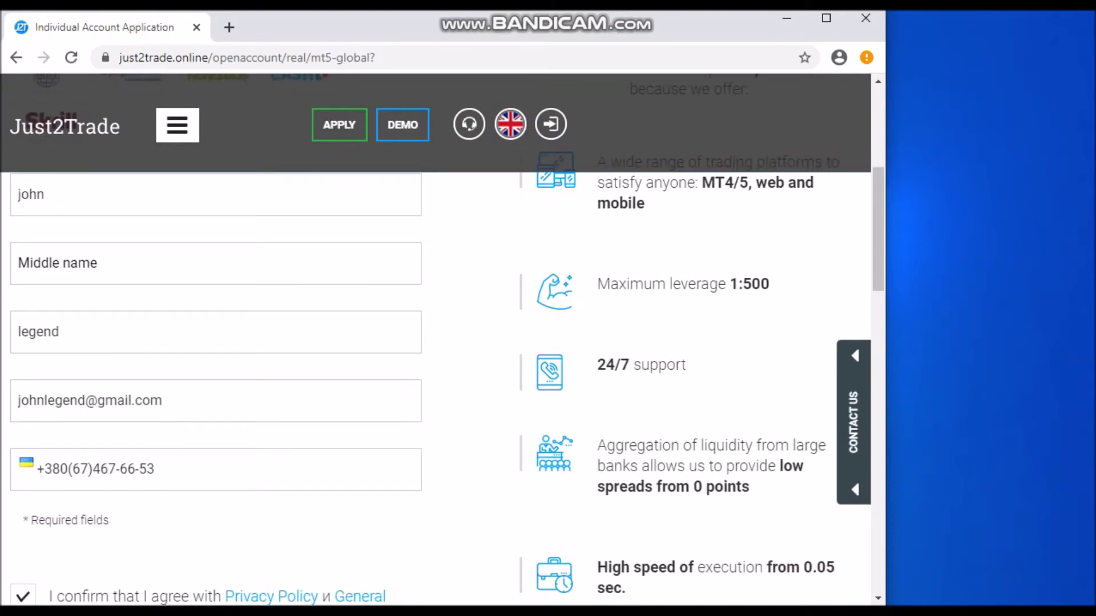
scroll(433, 342, "down", 2)
scroll(434, 343, "down", 4)
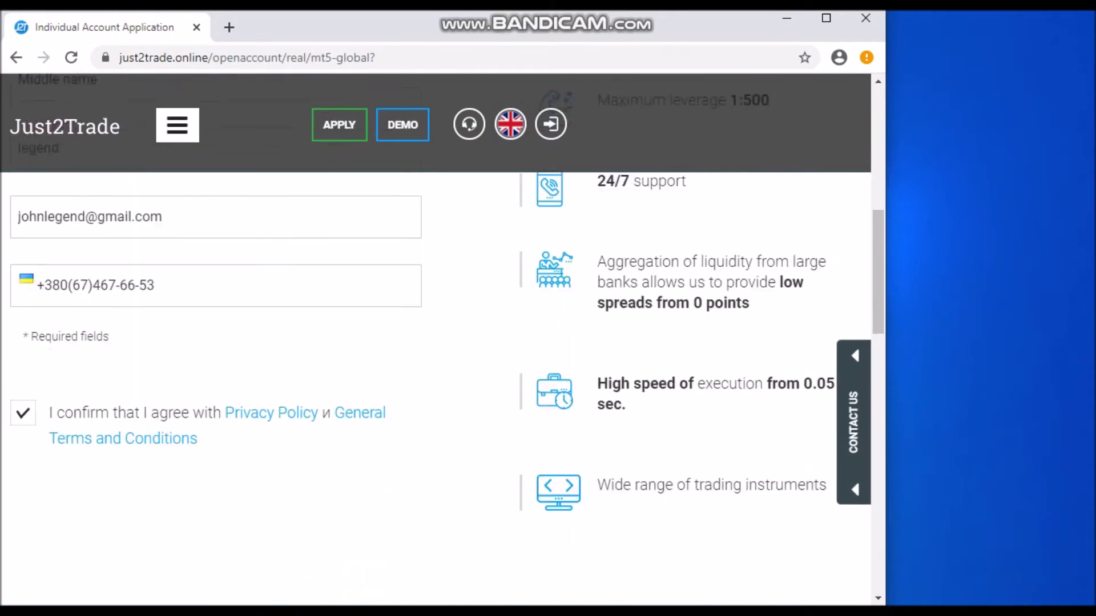
scroll(434, 342, "down", 15)
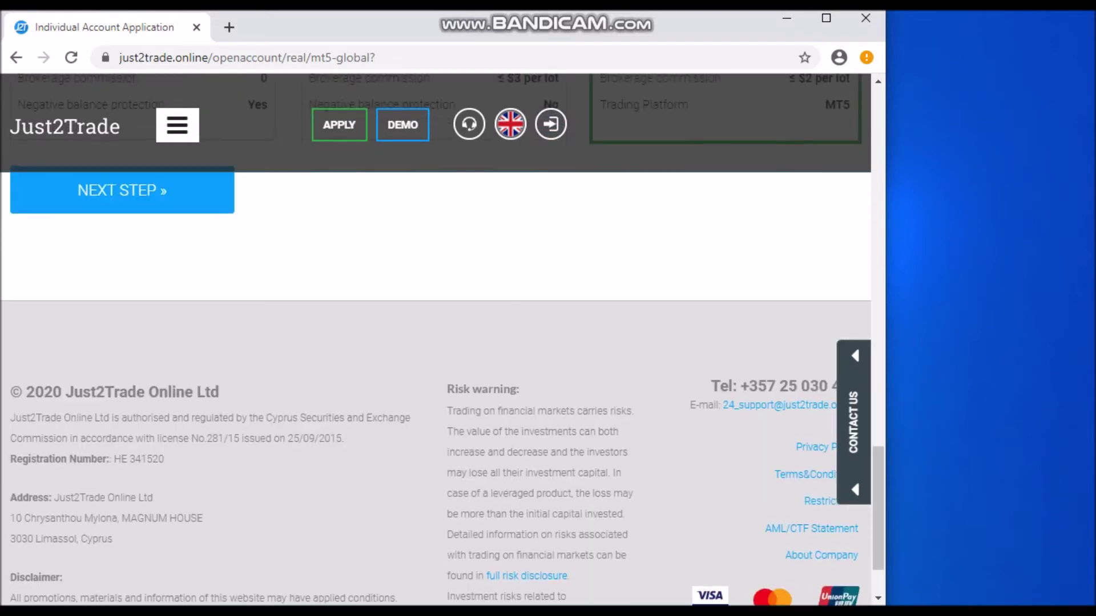
scroll(434, 342, "up", 2)
left_click(122, 275)
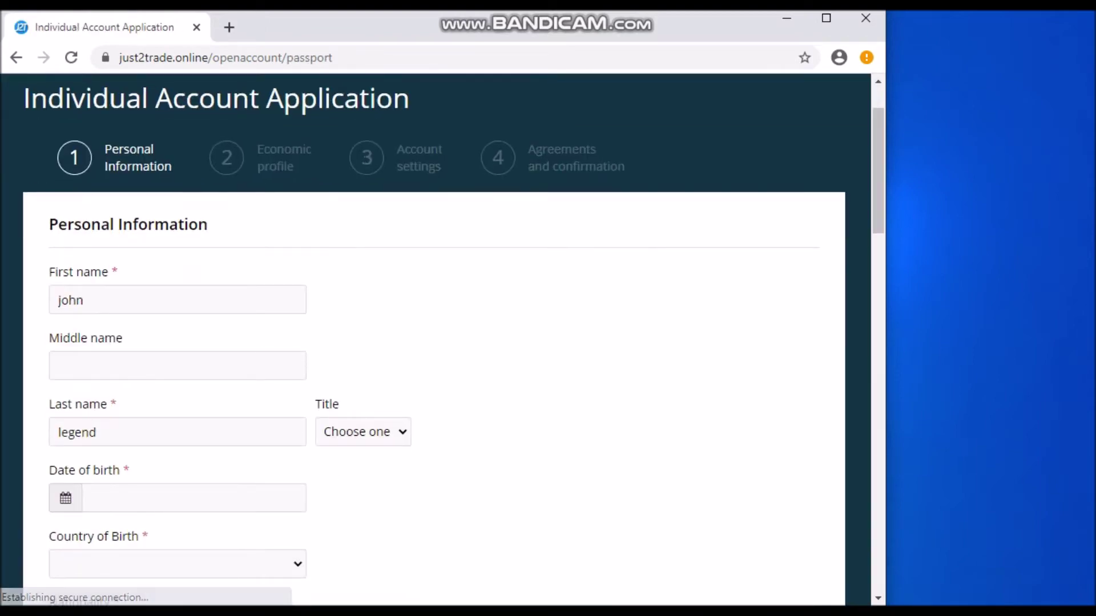
Set the applicant's title to Mr
scroll(434, 343, "down", 2)
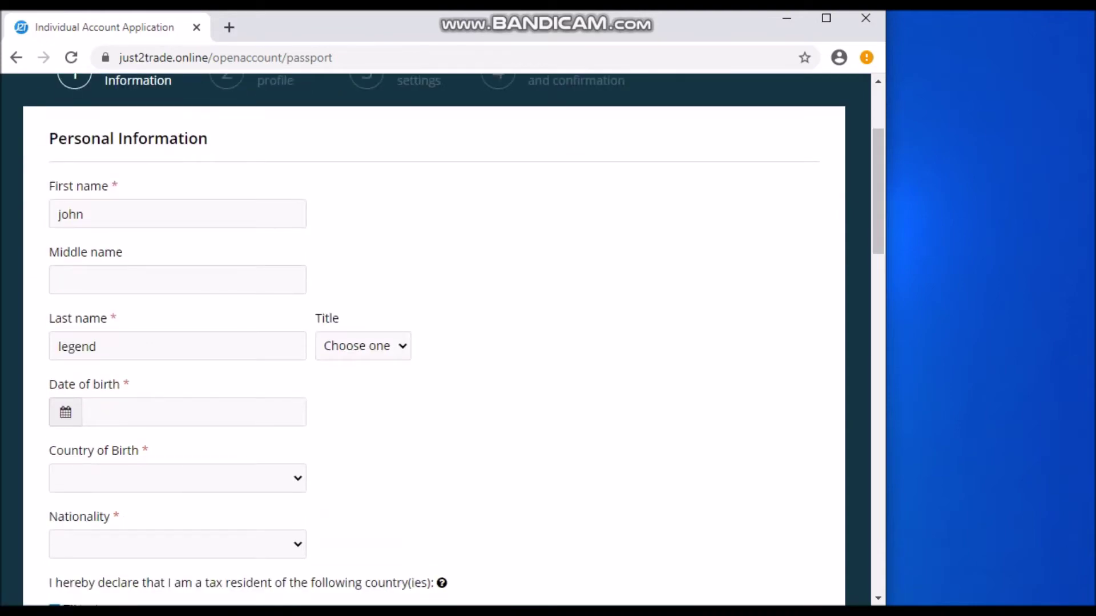
left_click(363, 346)
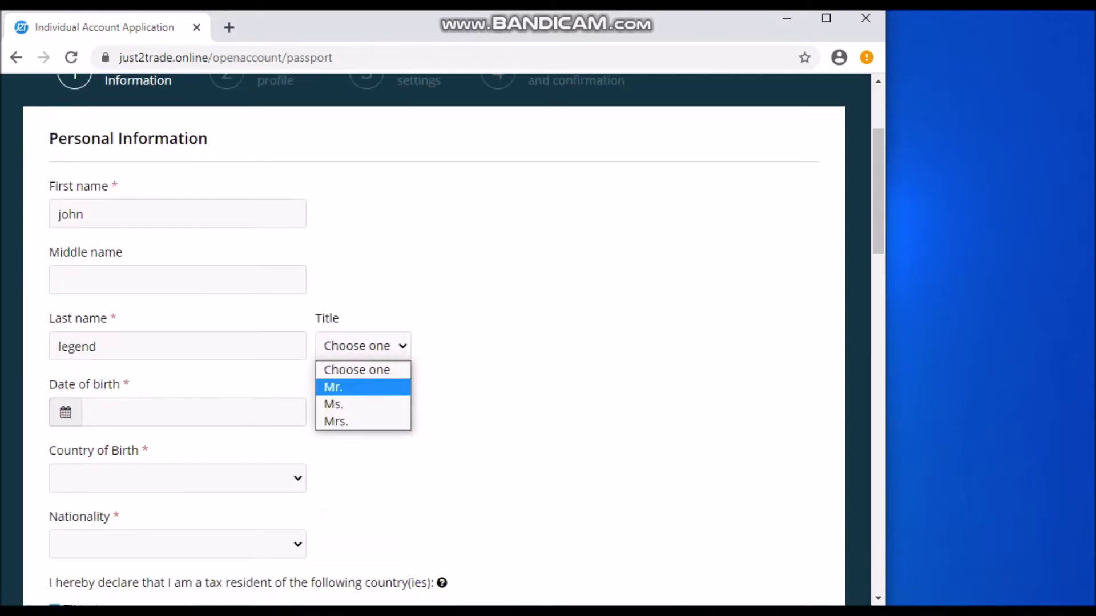
key("Return")
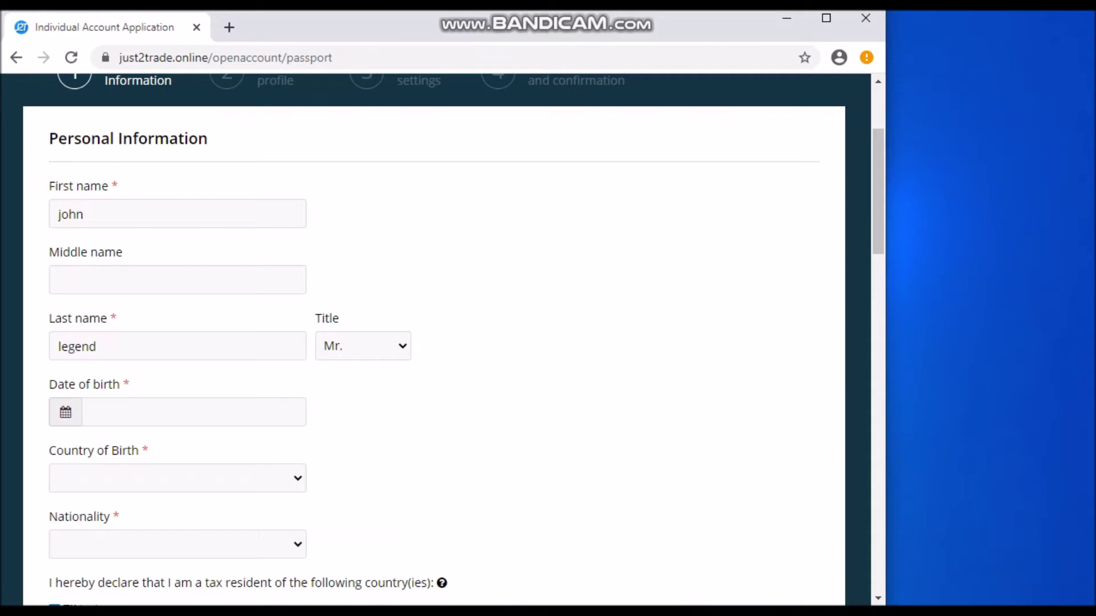
Set the date of birth to 08/06/2000 via the calendar
scroll(434, 342, "down", 2)
key("Tab")
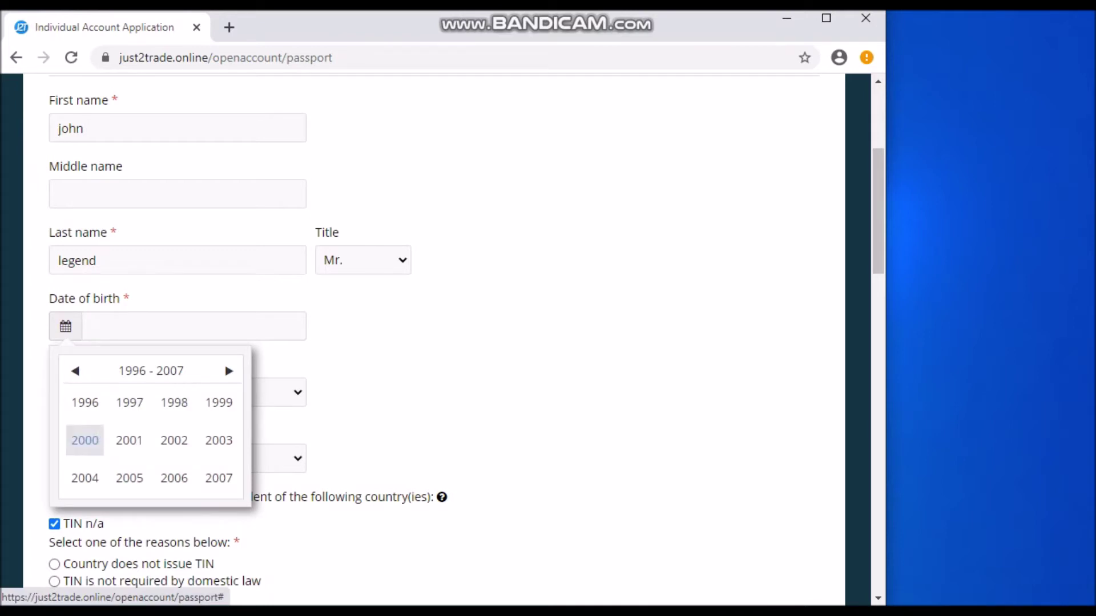
left_click(84, 440)
left_click(129, 440)
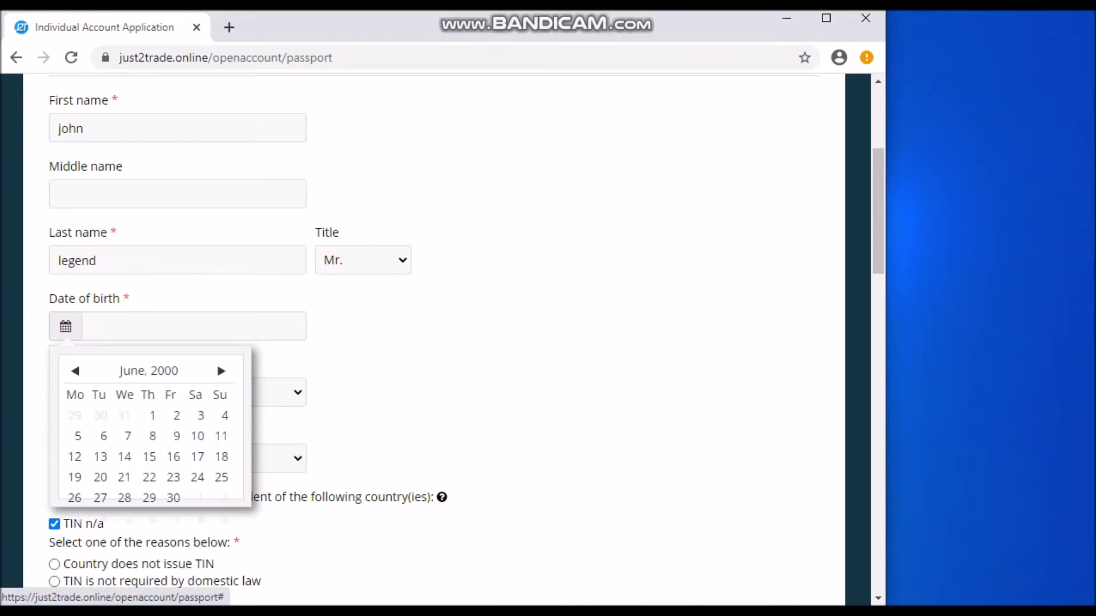
left_click(152, 436)
scroll(152, 436, "down", 2)
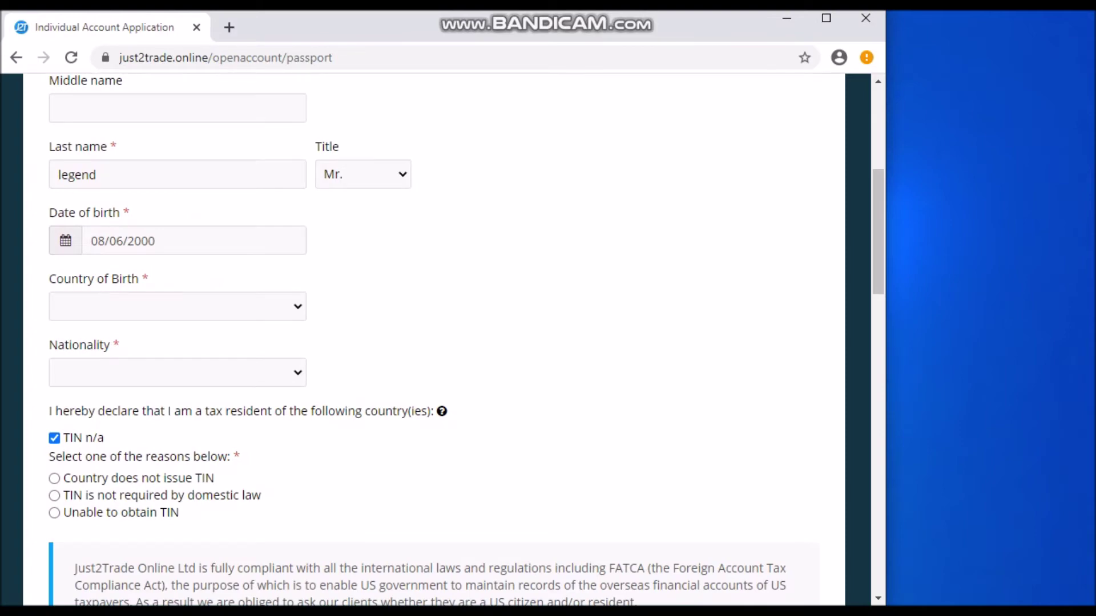
left_click(177, 306)
Set Country of Birth and Nationality to Cyprus and answer No to US citizen
type("cy")
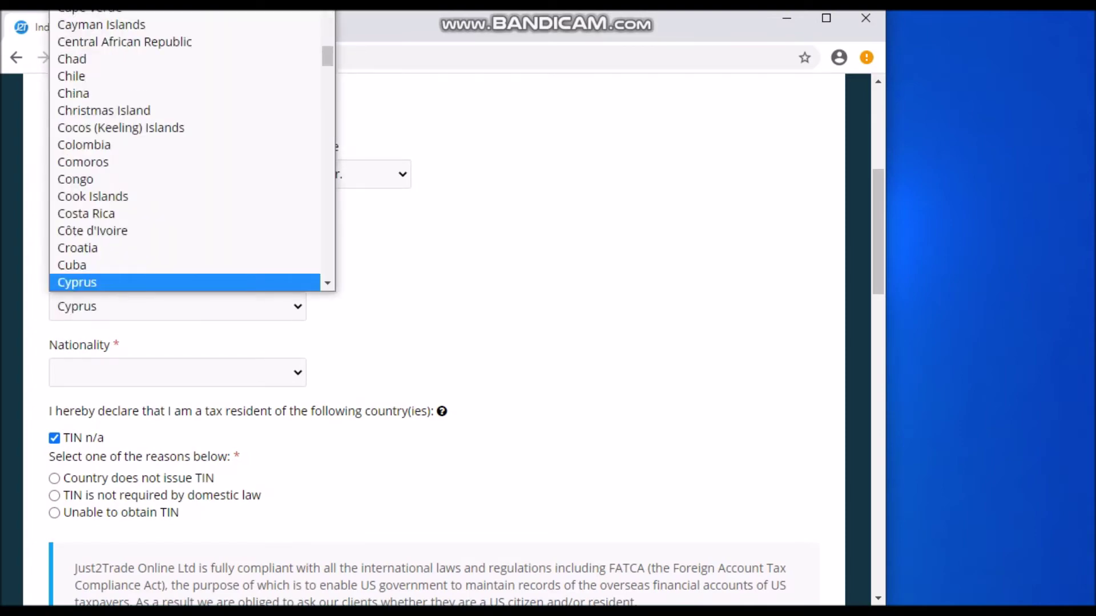
key("Return")
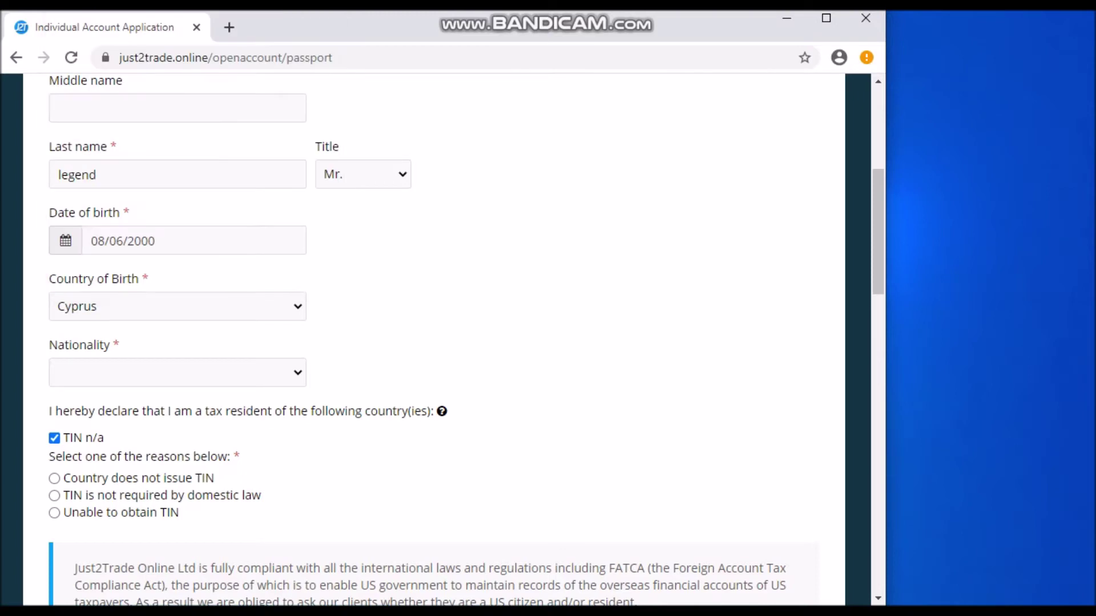
key("Tab")
key("alt+Down")
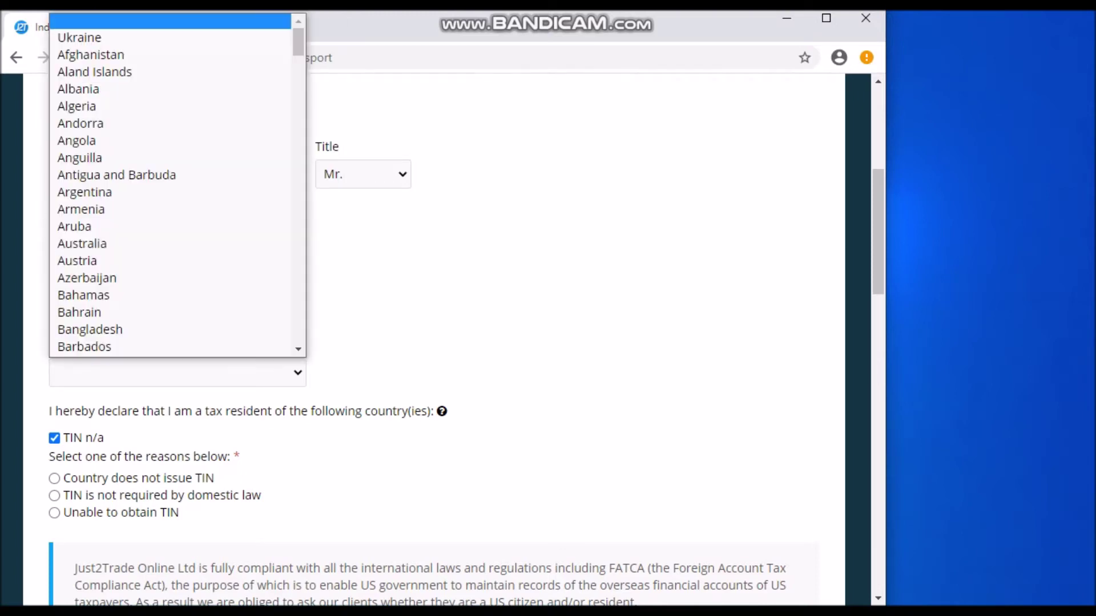
type("cy")
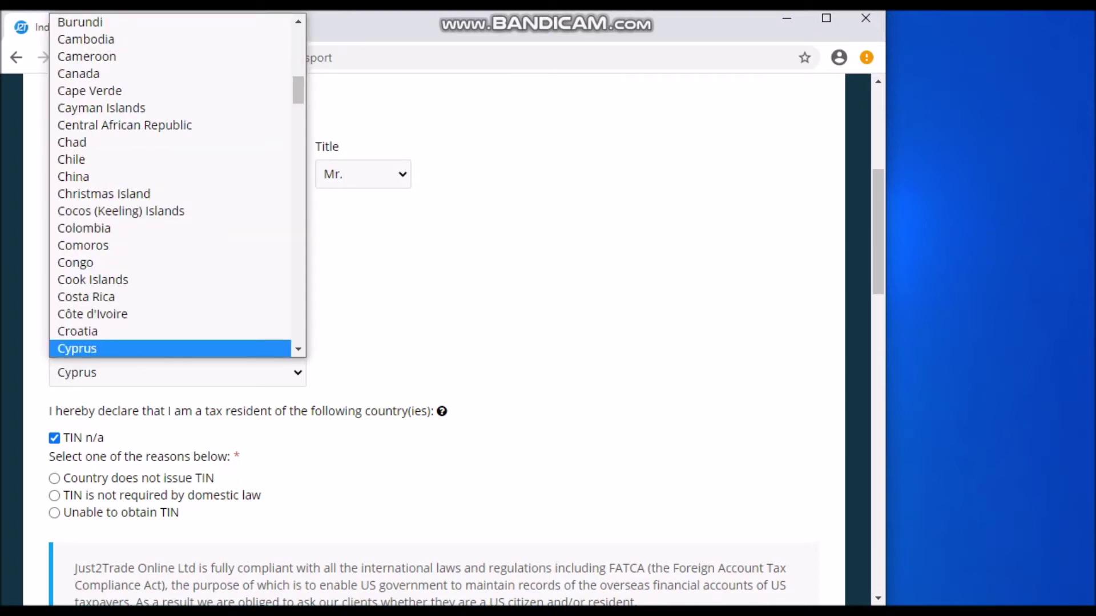
scroll(434, 343, "up", 1)
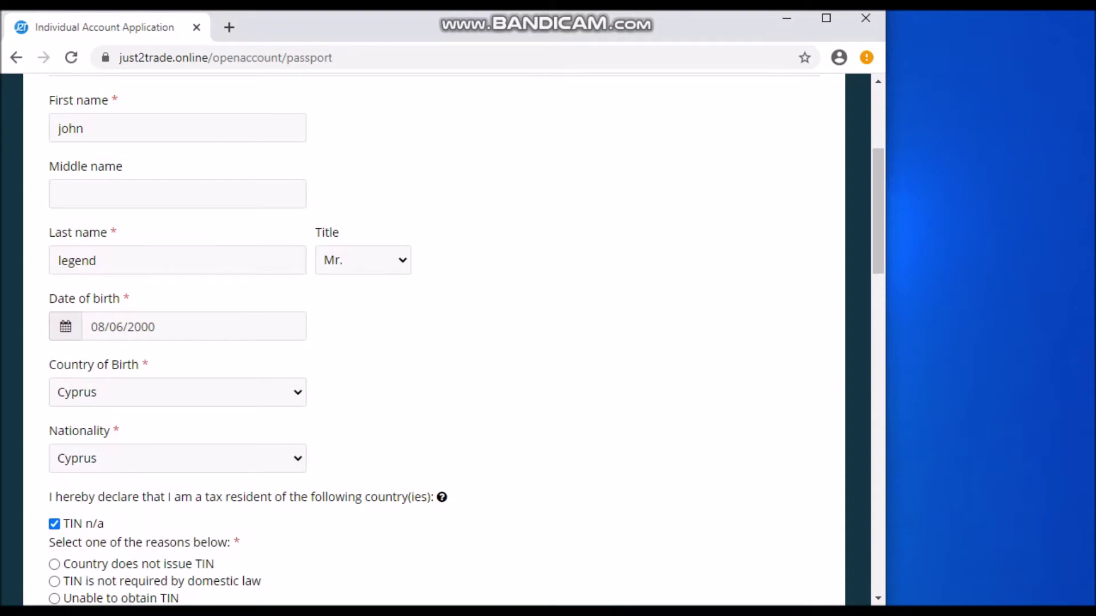
scroll(433, 343, "down", 8)
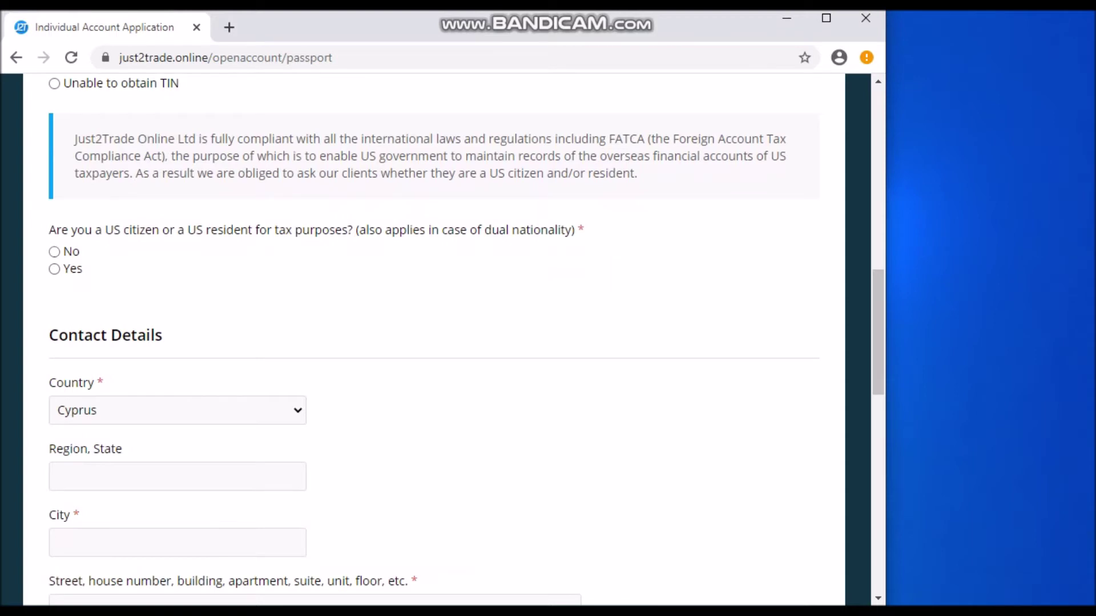
left_click(55, 252)
Fill in the city, street address and postal code, then submit the personal information step
scroll(434, 339, "down", 3)
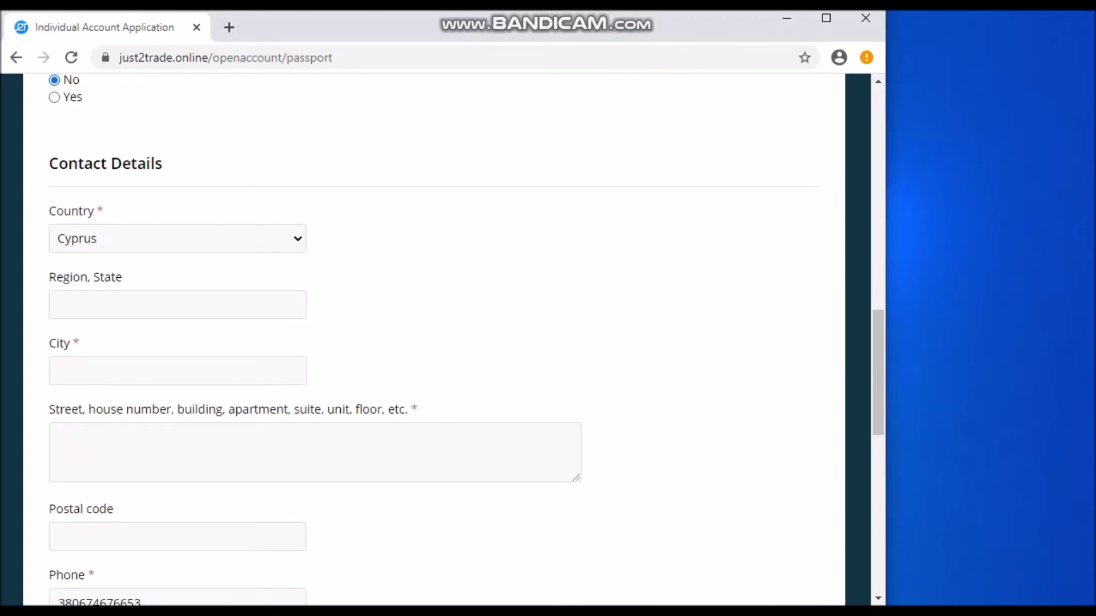
scroll(434, 339, "down", 2)
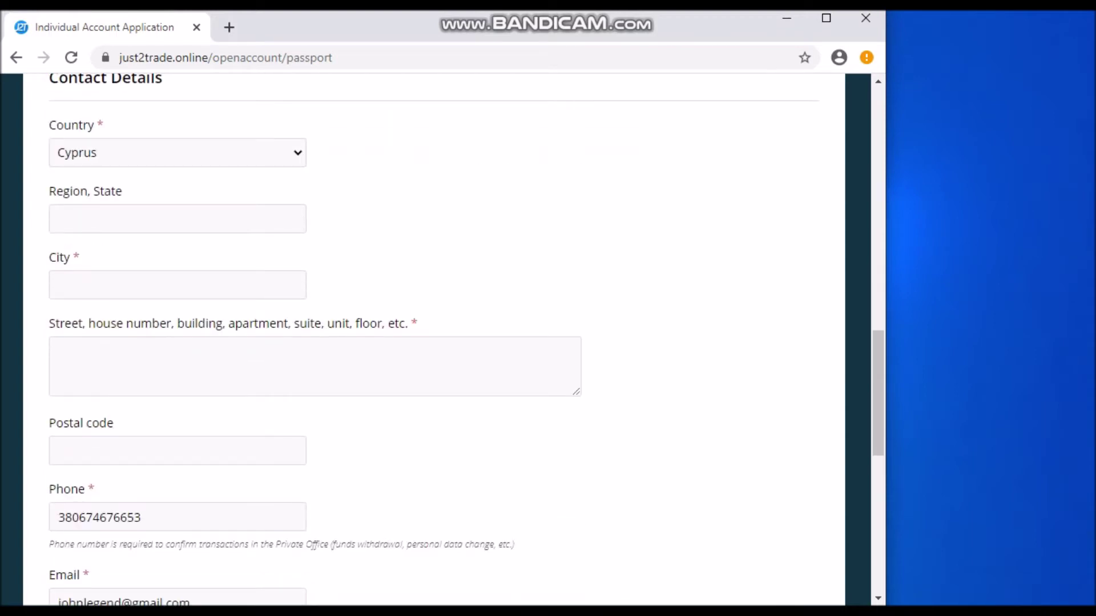
type("limasol")
left_click(55, 346)
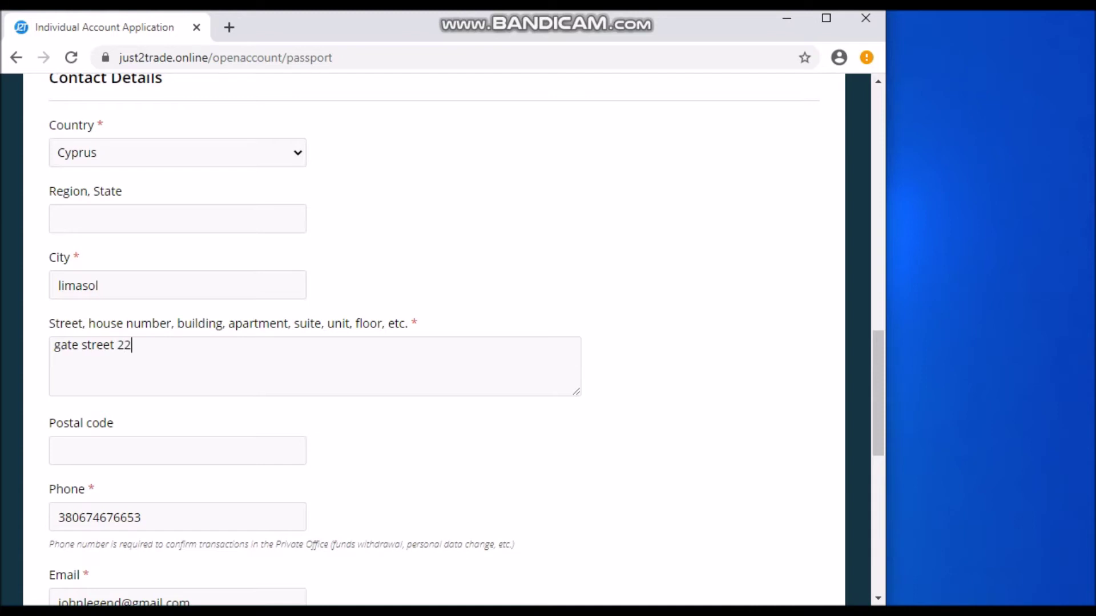
scroll(466, 339, "down", 2)
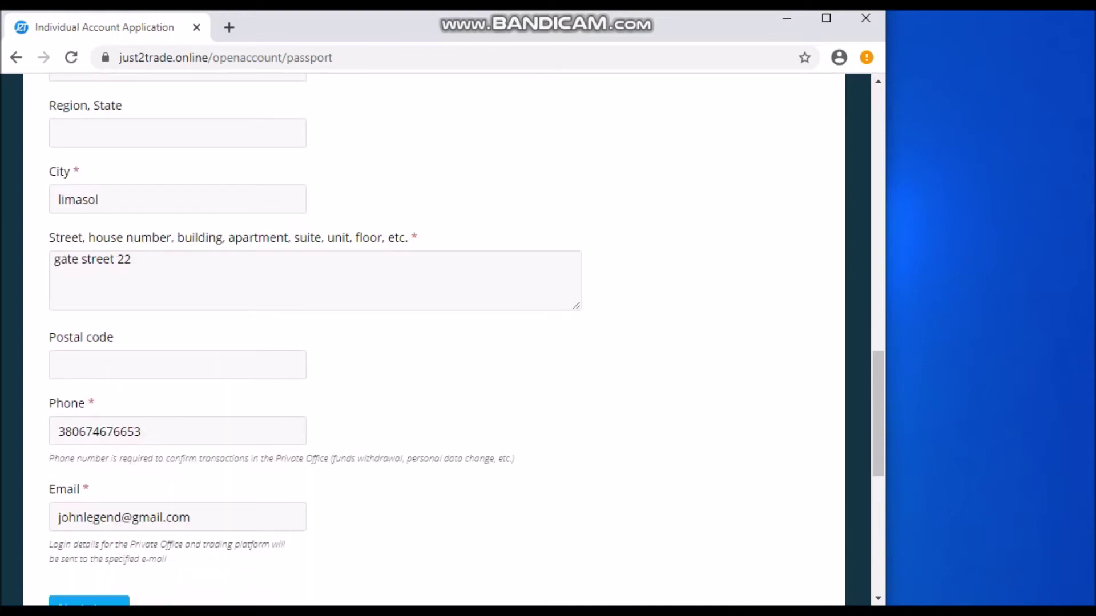
left_click(58, 365)
type("0211")
scroll(433, 343, "down", 3)
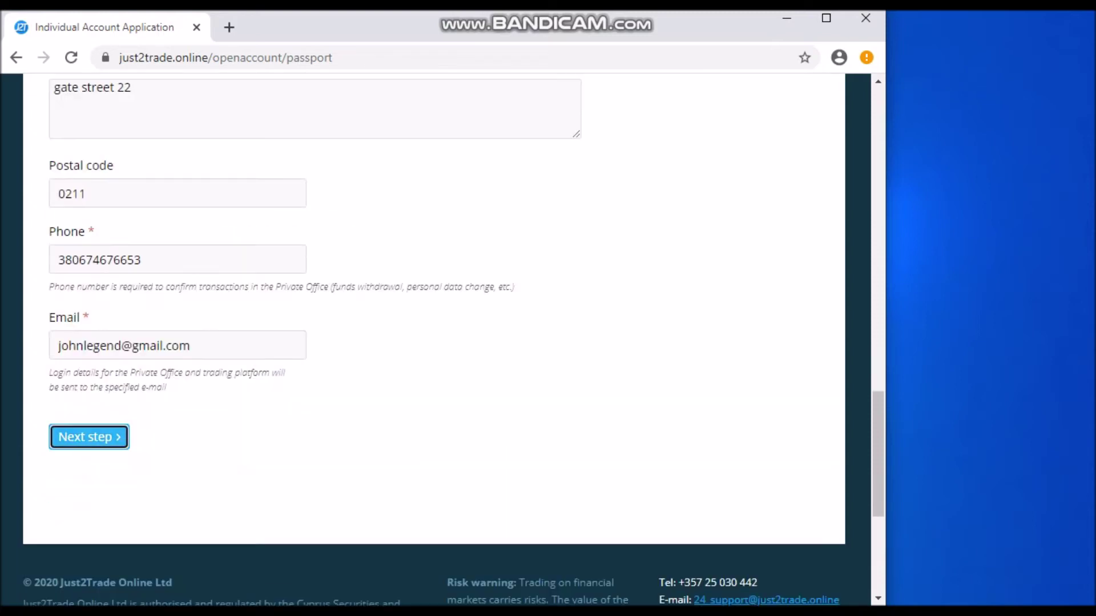
left_click(88, 436)
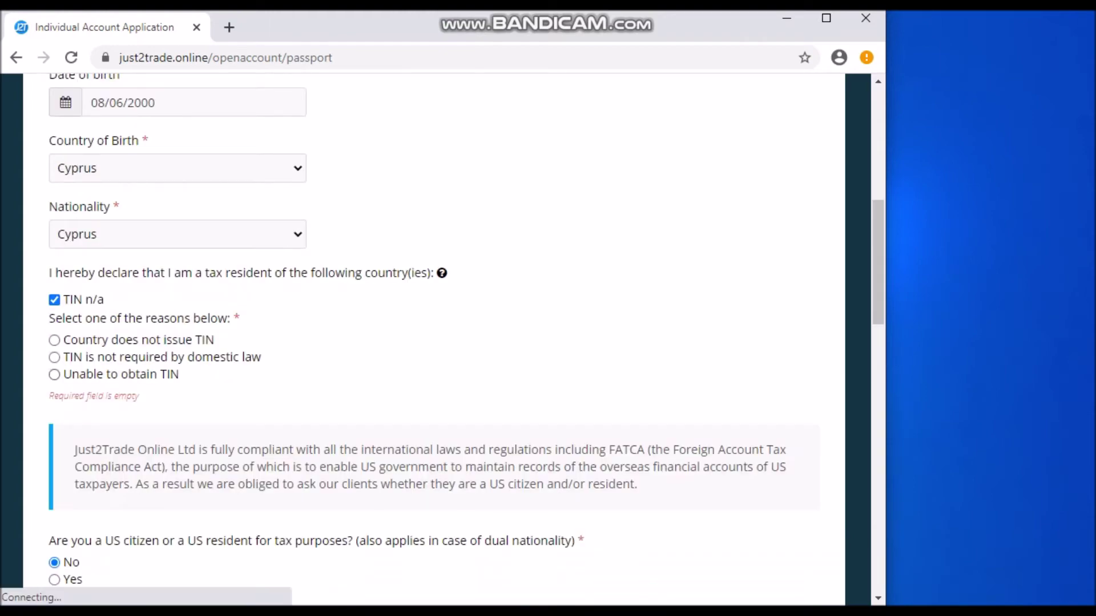
Choose 'TIN is not required by domestic law' as the reason for having no TIN
scroll(434, 331, "down", 4)
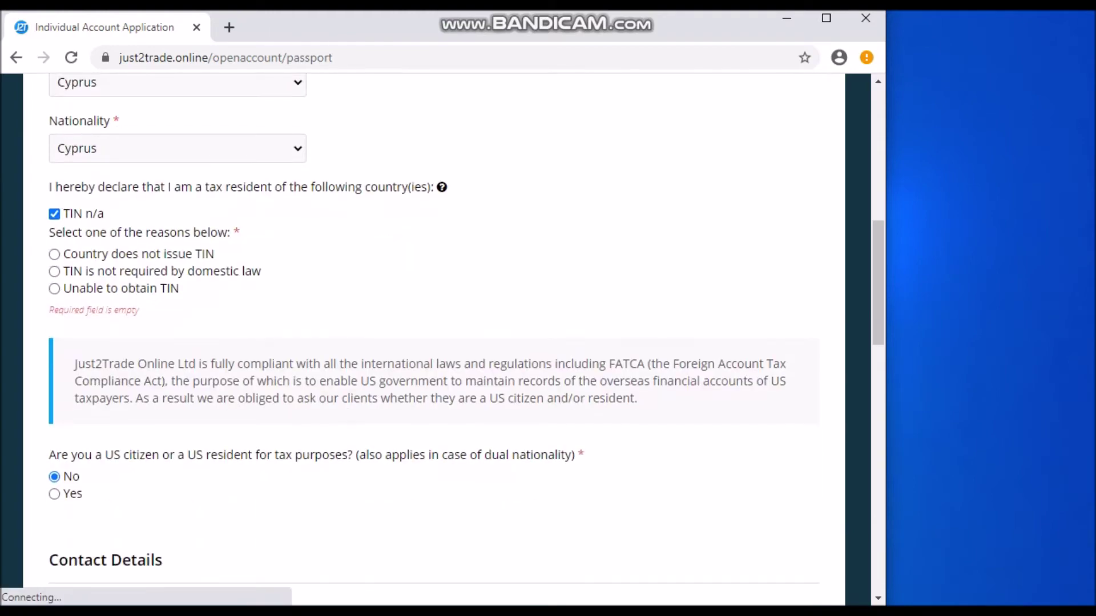
scroll(434, 331, "up", 5)
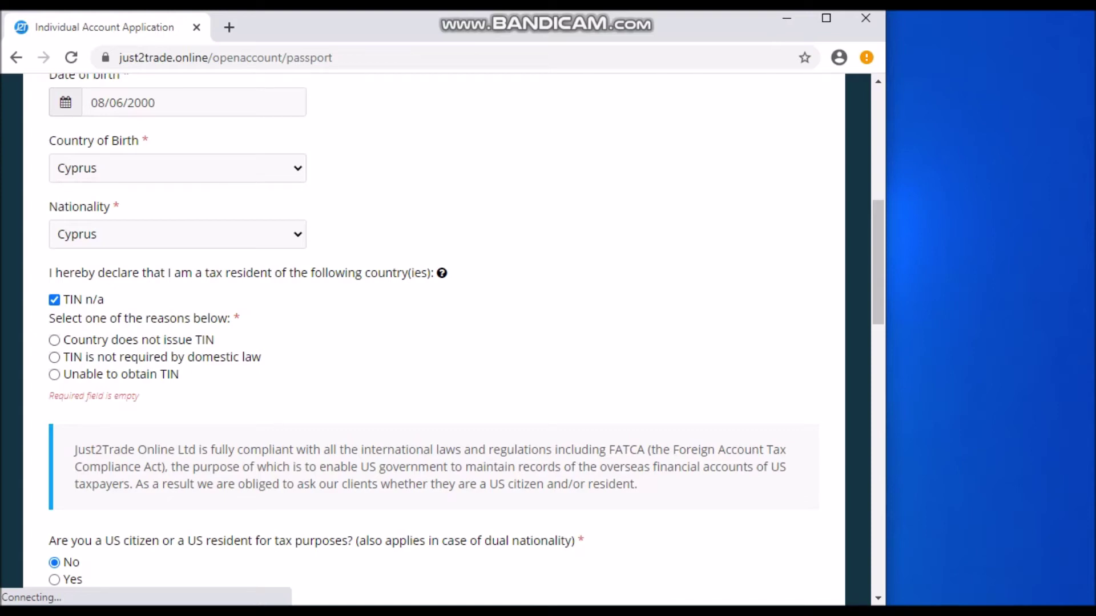
scroll(434, 339, "down", 3)
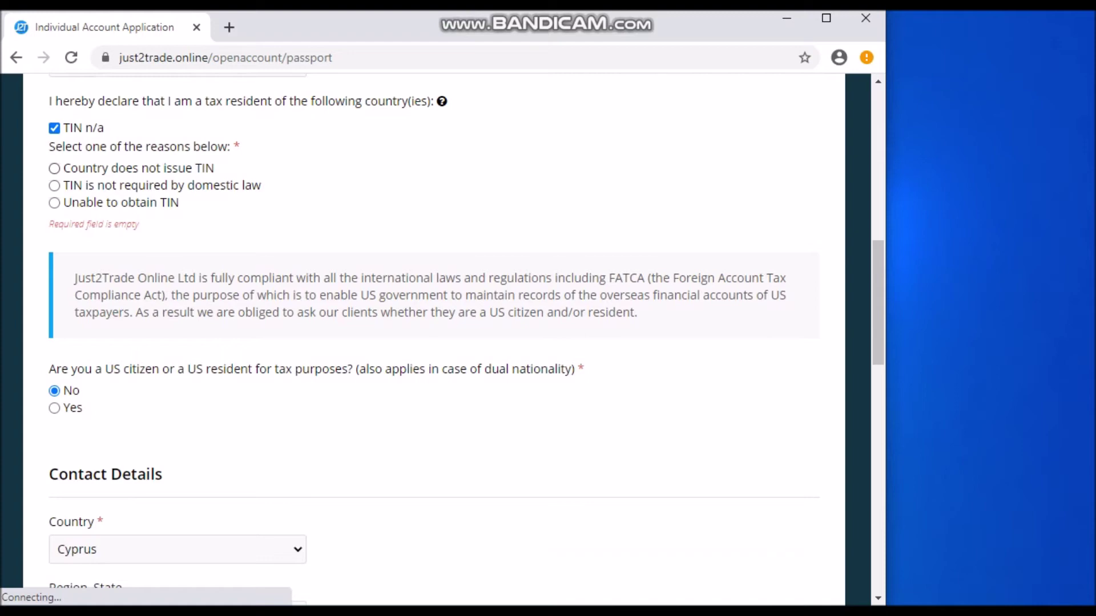
left_click(55, 168)
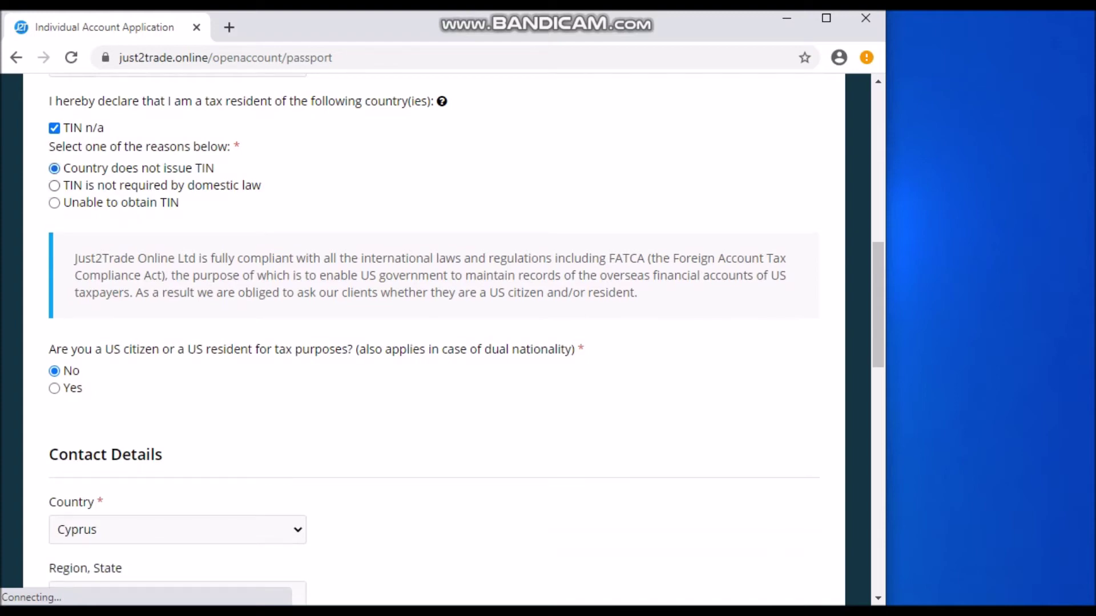
left_click(54, 186)
key("Up")
scroll(434, 336, "down", 15)
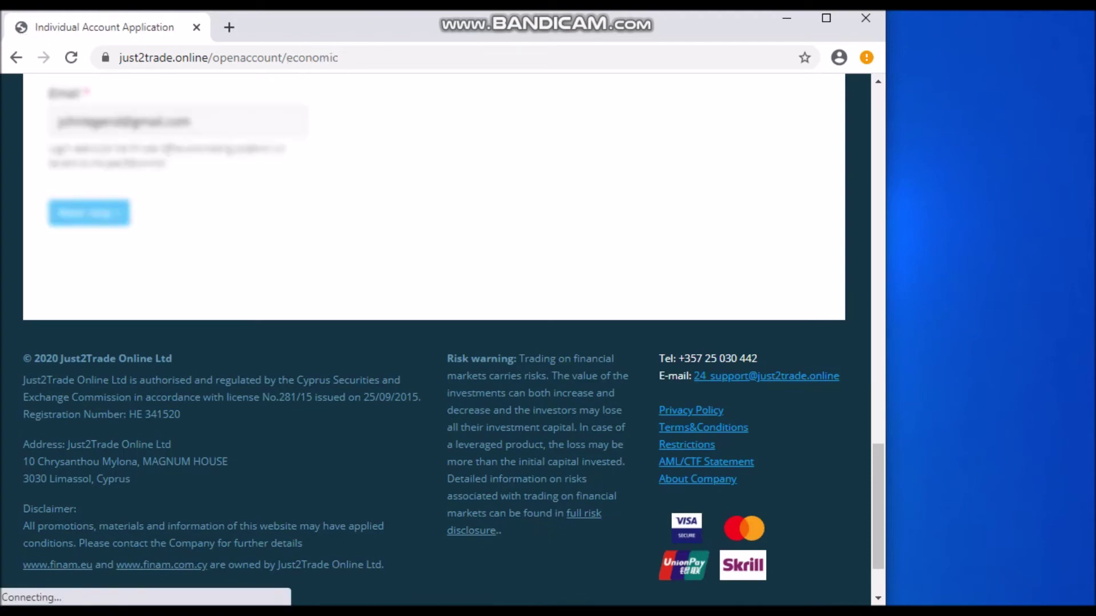
Answer No to the public position question and tick bank transfer as a funding method
scroll(434, 343, "down", 1)
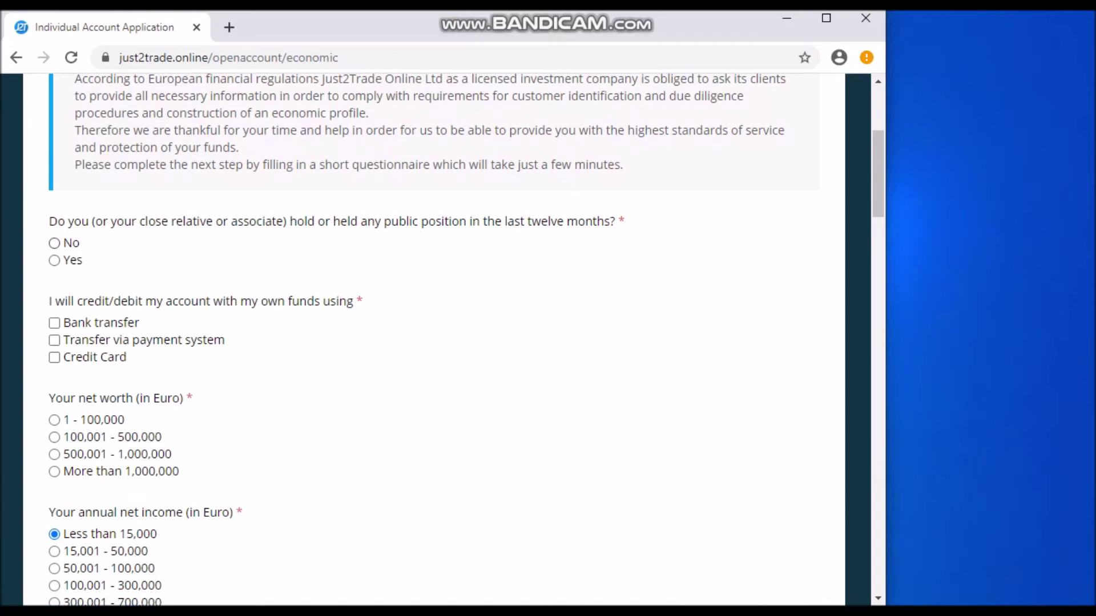
left_click(55, 260)
left_click(55, 278)
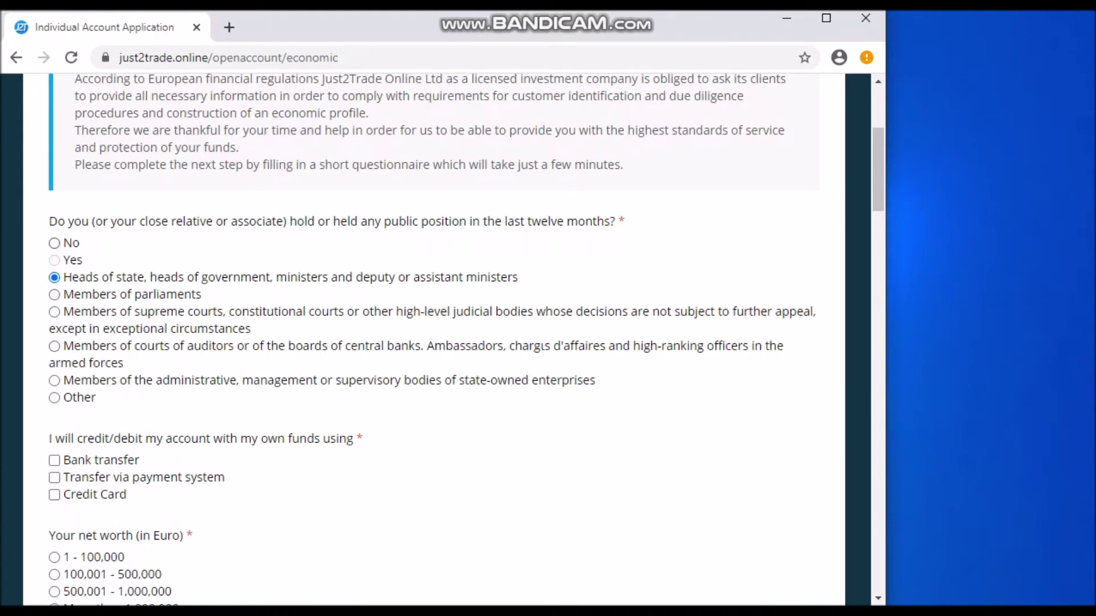
left_click(54, 243)
scroll(433, 343, "down", 1)
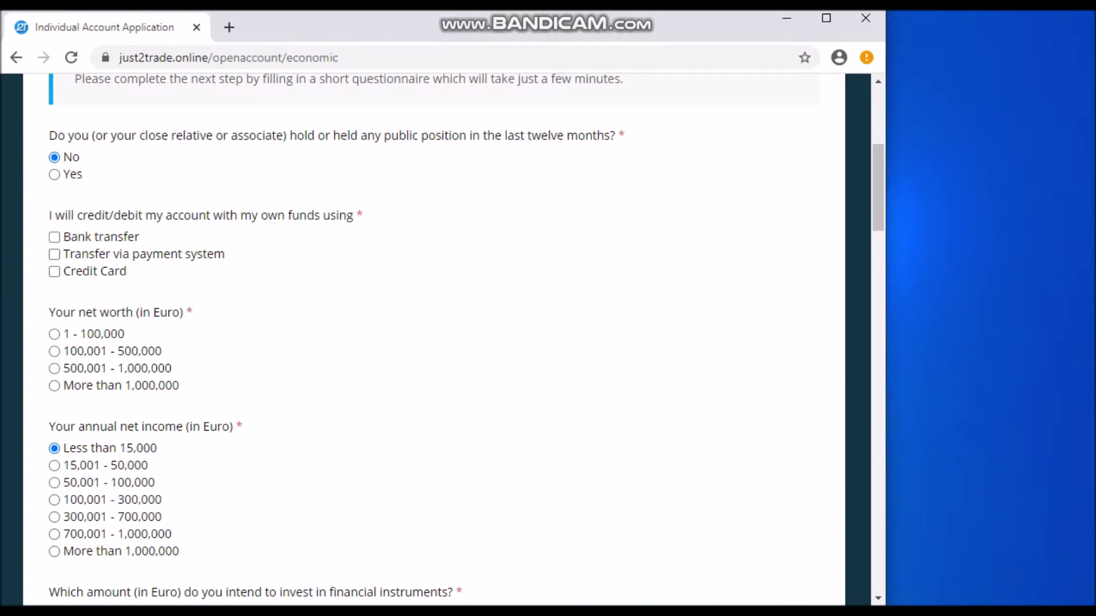
left_click(54, 237)
Add payment system and credit card as funding methods and set net worth to 1 - 100,000
left_click(54, 254)
left_click(54, 271)
scroll(434, 339, "down", 3)
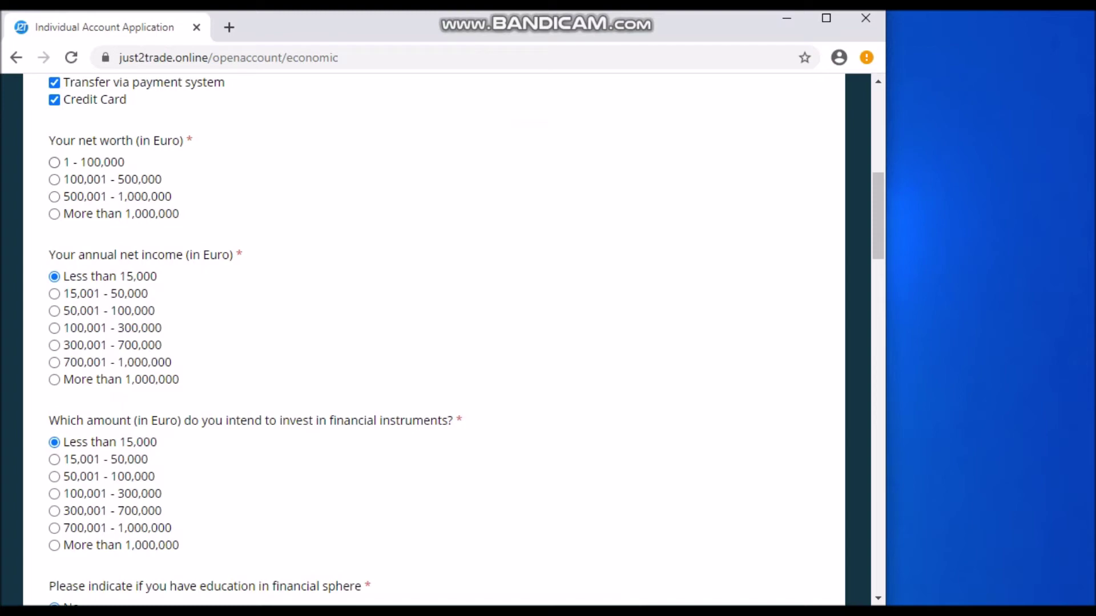
left_click(54, 162)
Keep the financial-sphere education answer at No after briefly choosing Yes
scroll(434, 339, "down", 3)
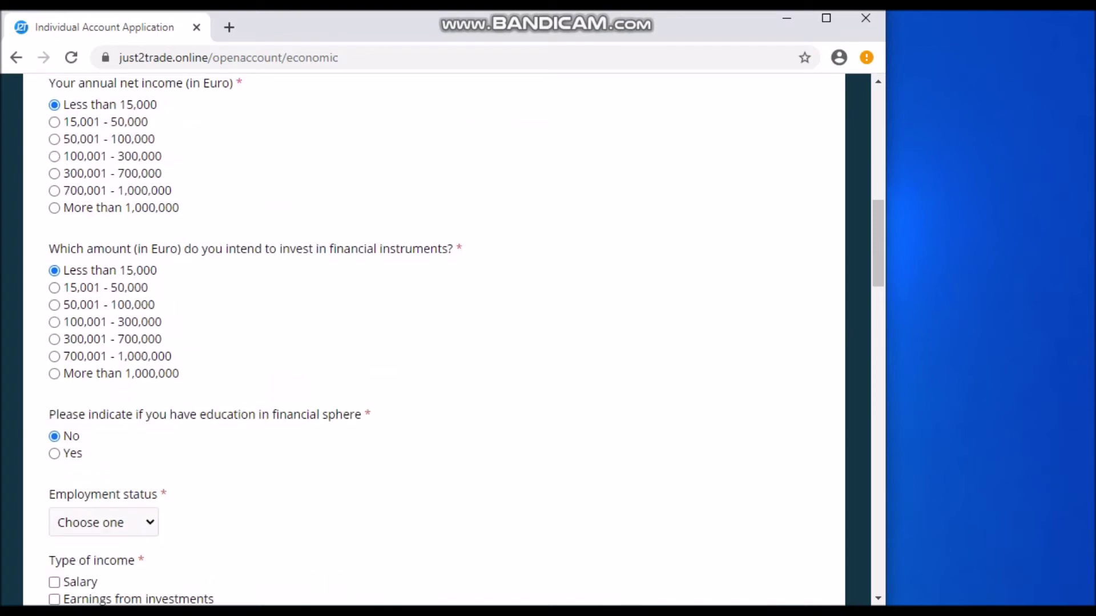
scroll(434, 340, "up", 2)
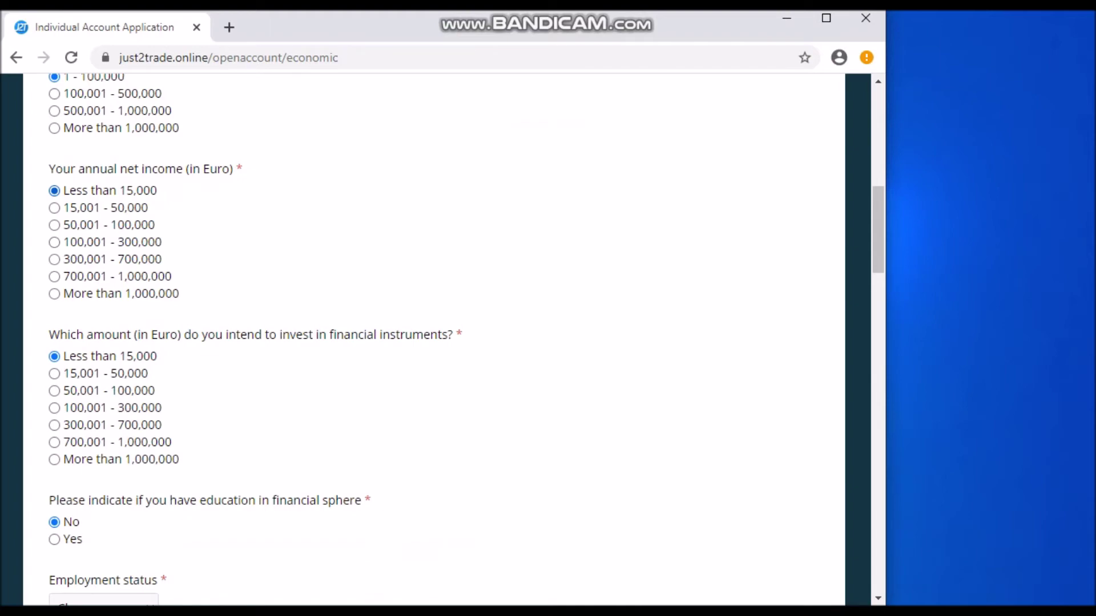
scroll(434, 339, "down", 1)
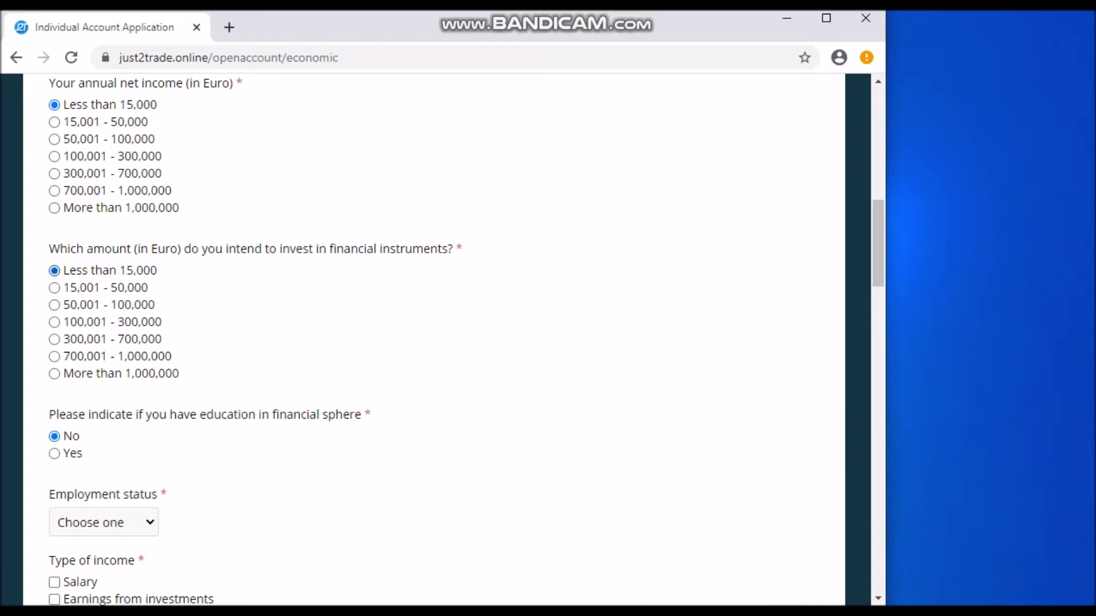
scroll(433, 340, "down", 1)
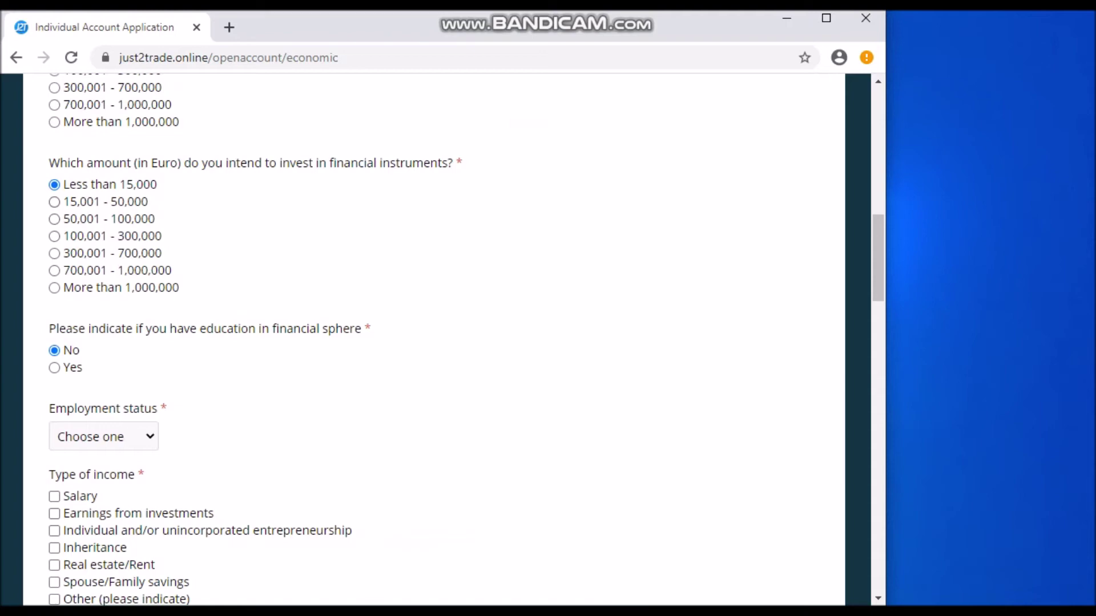
scroll(434, 340, "down", 1)
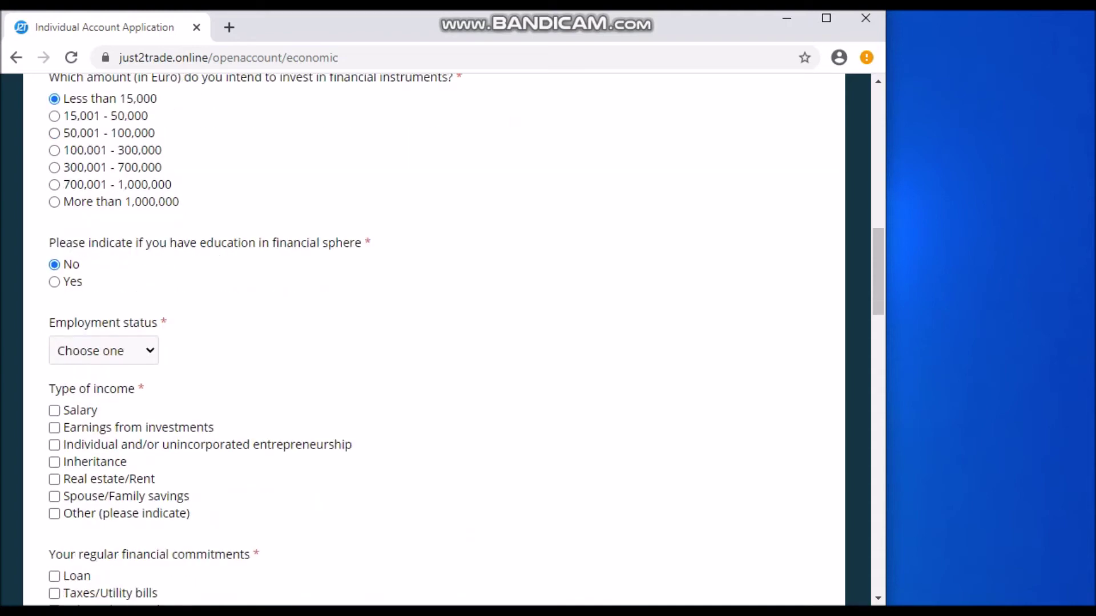
scroll(433, 339, "down", 1)
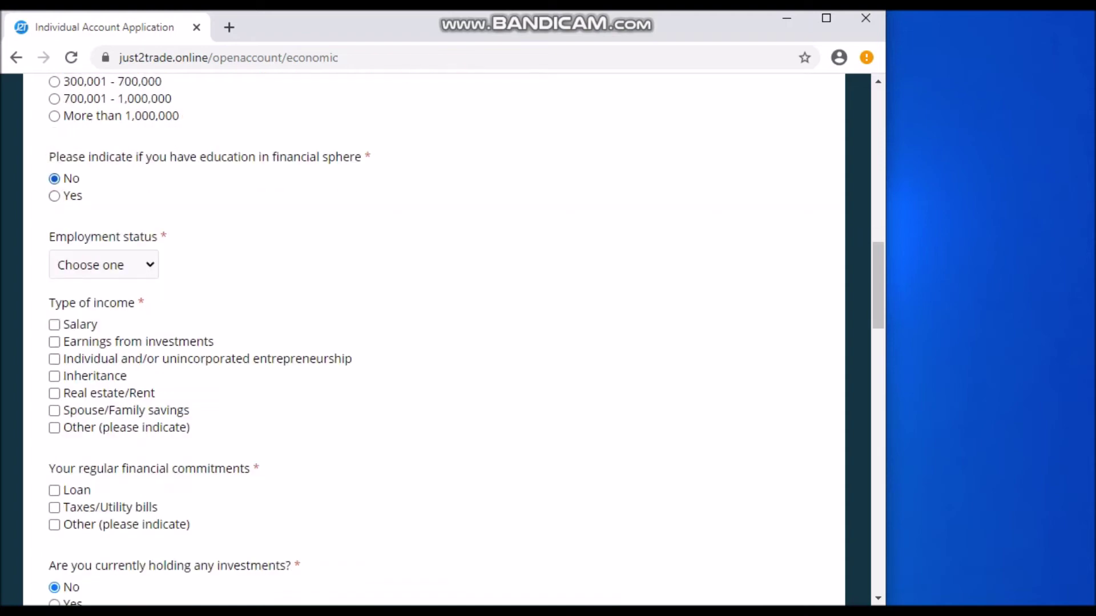
left_click(54, 195)
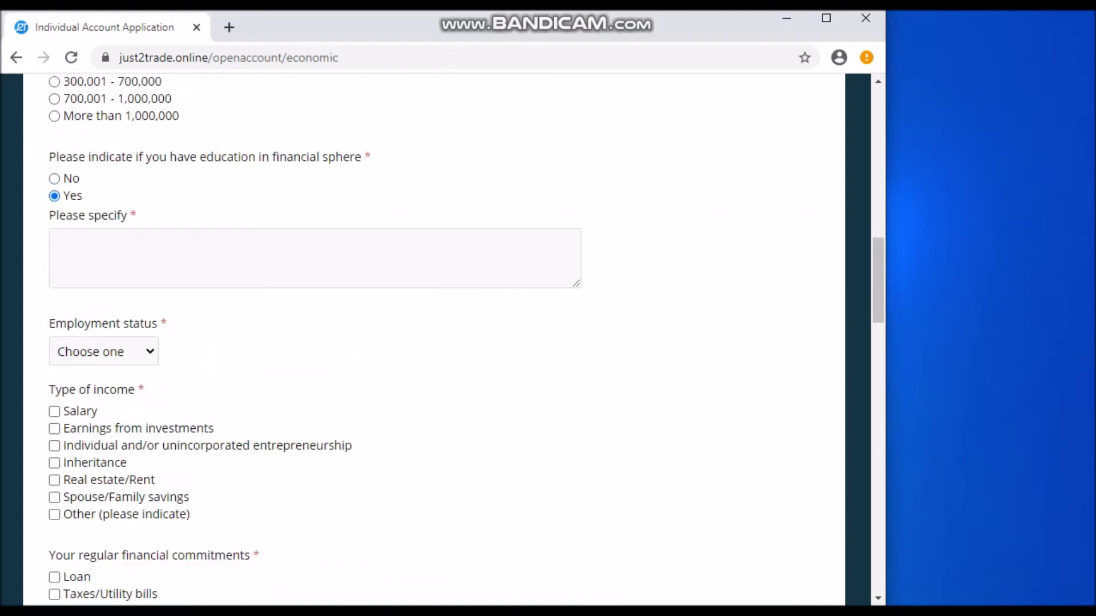
left_click(54, 179)
scroll(434, 340, "down", 1)
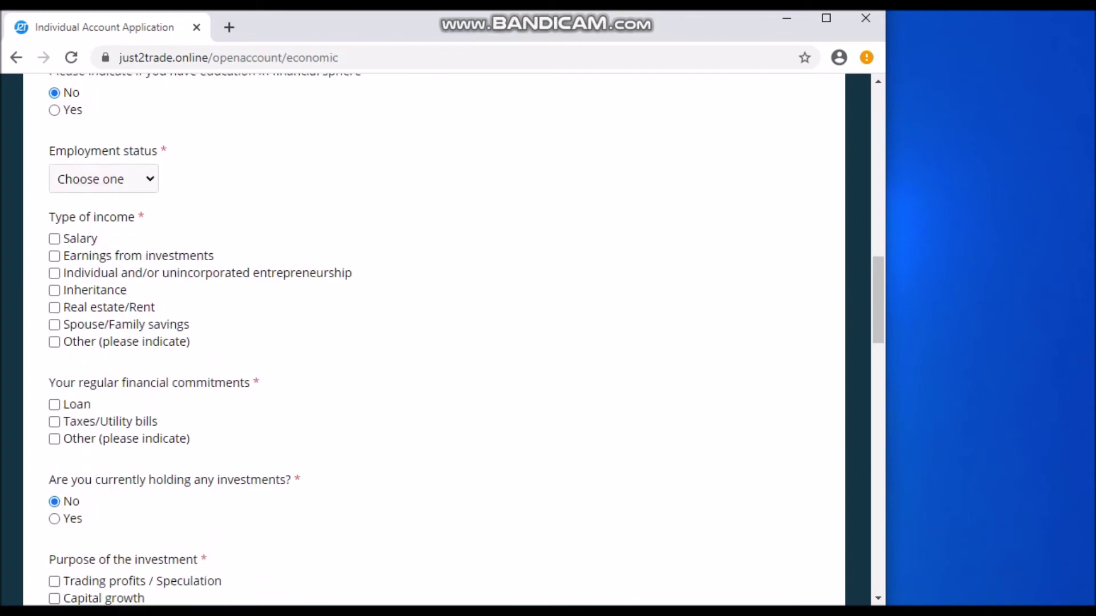
Choose Student as the employment status, replacing the briefly selected Employed
left_click(104, 179)
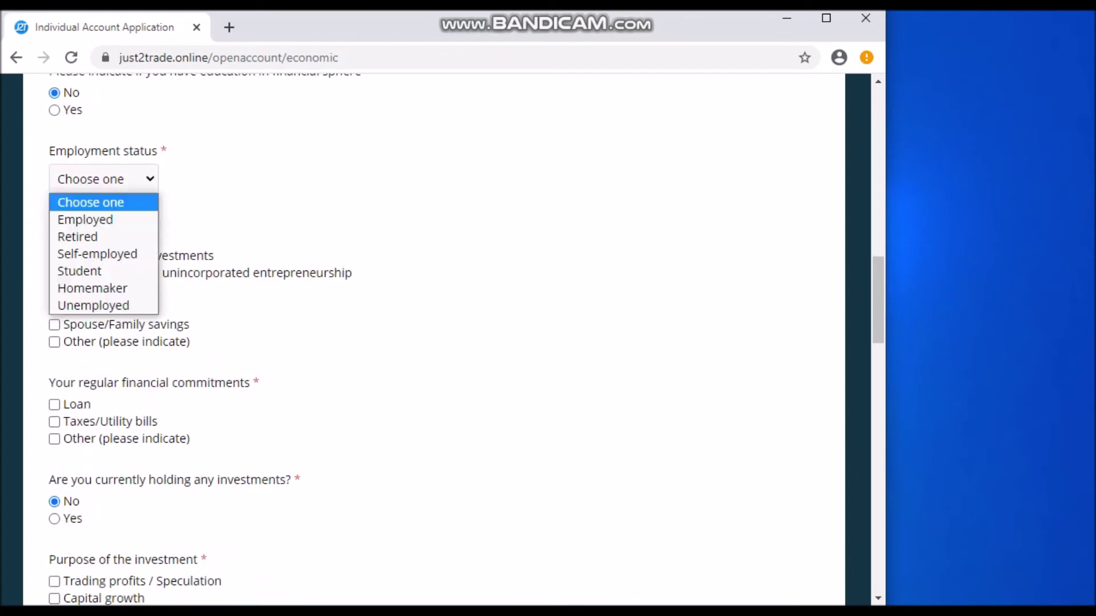
key("Down")
key("Down")
key("Down")
key("Down")
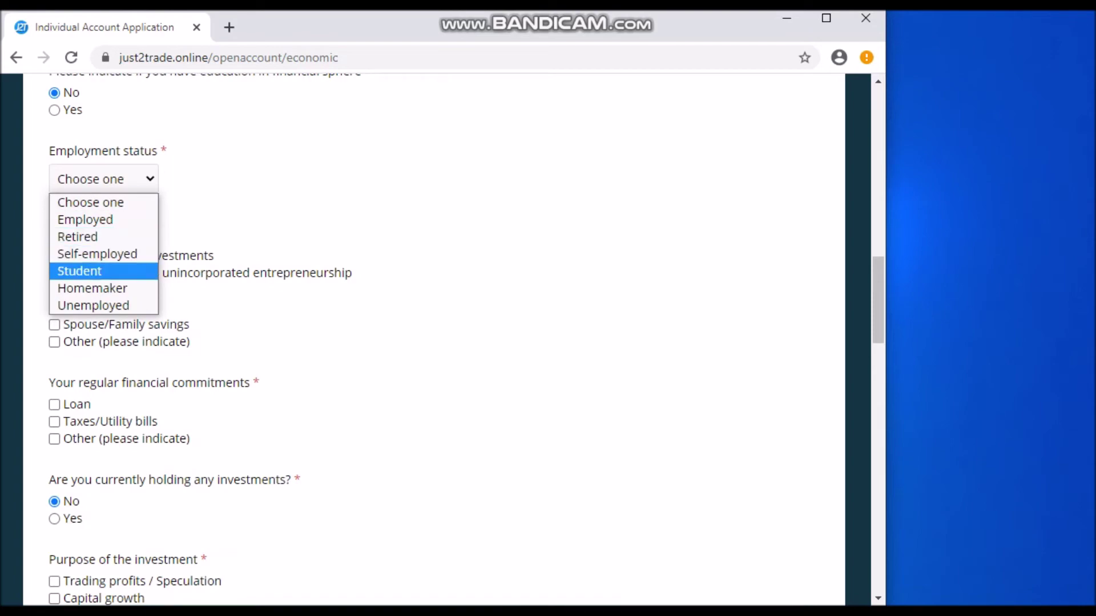
key("Up")
key("Up")
key("Up")
key("Return")
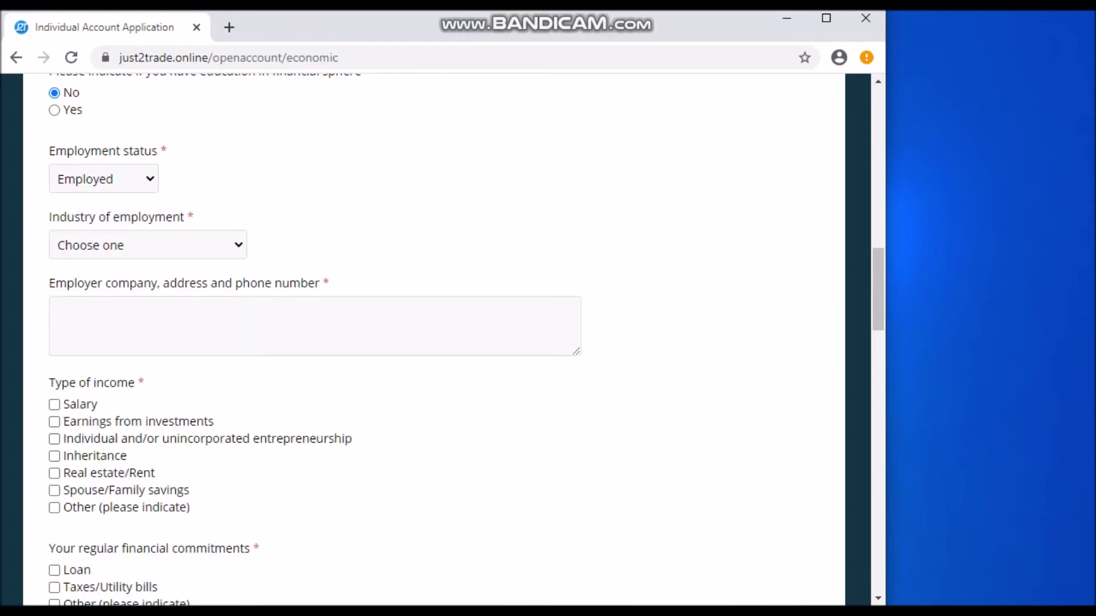
scroll(434, 339, "down", 2)
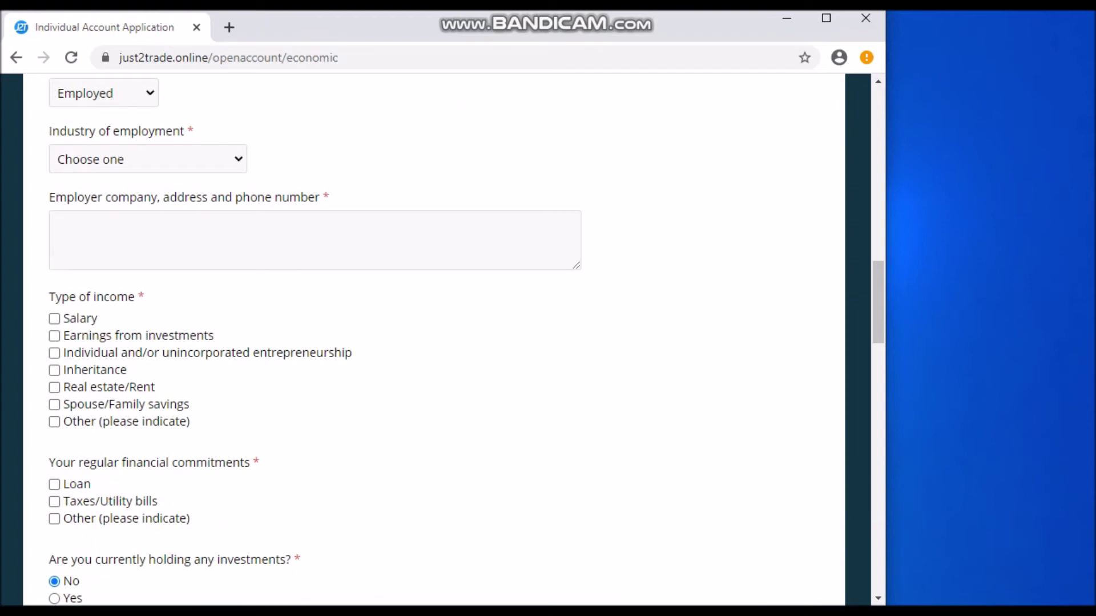
scroll(433, 340, "up", 2)
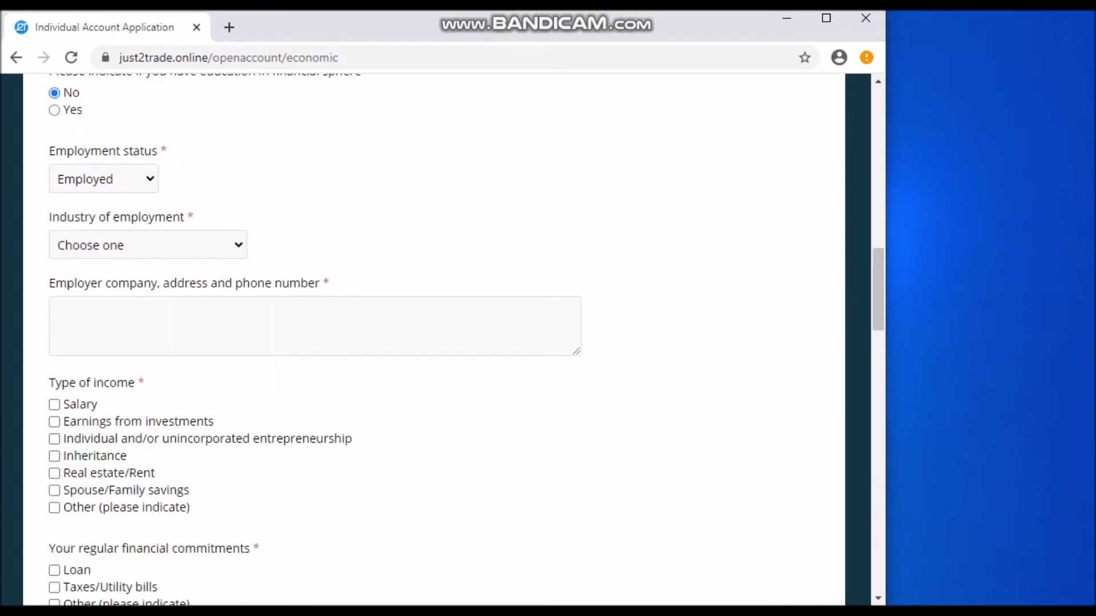
left_click(103, 179)
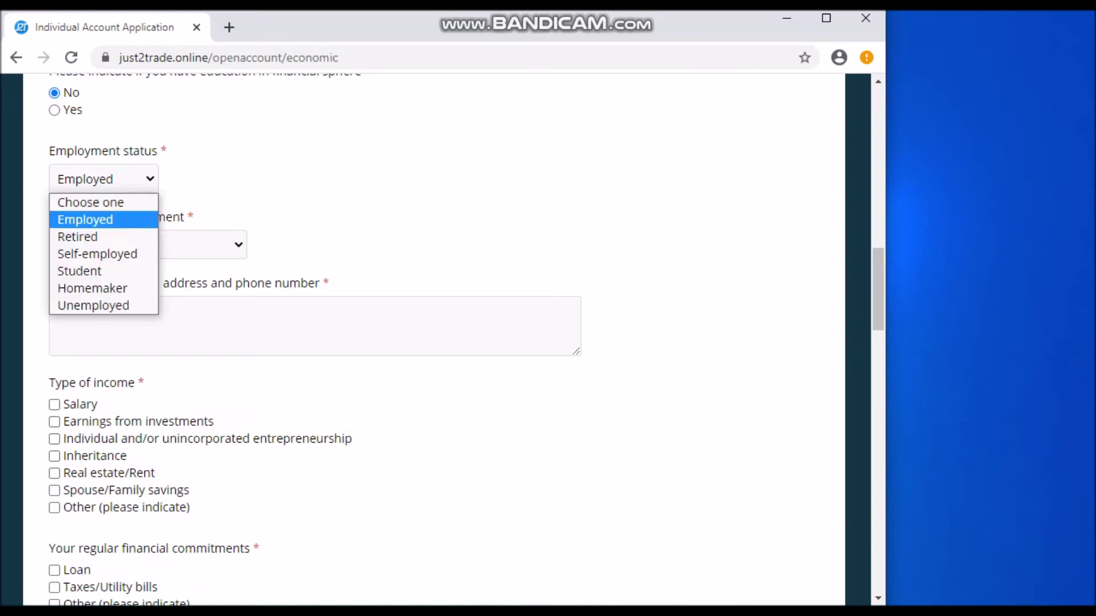
left_click(97, 269)
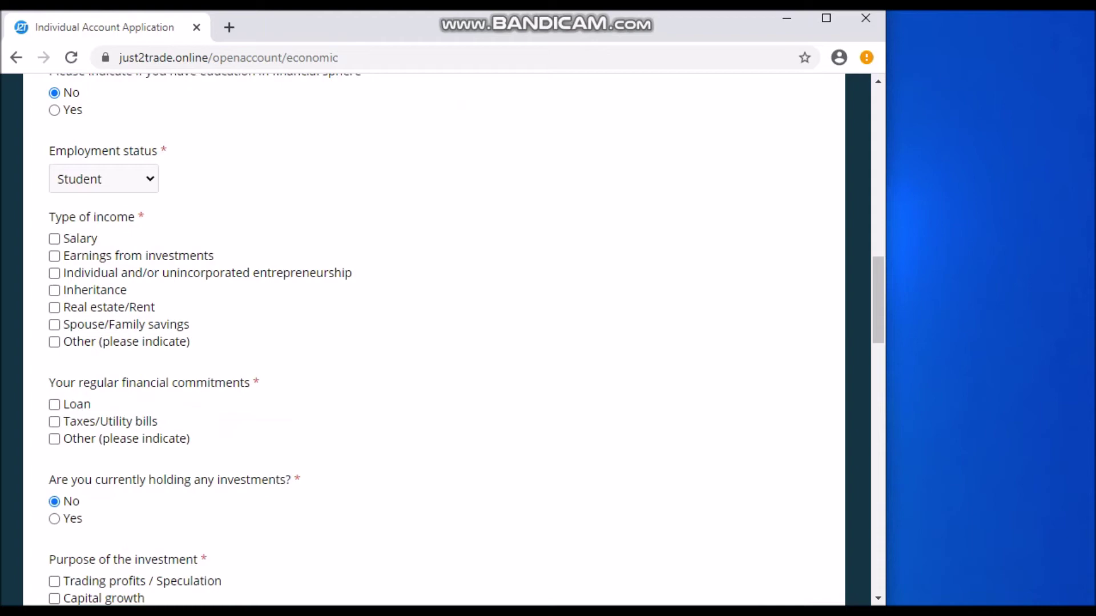
scroll(434, 339, "down", 1)
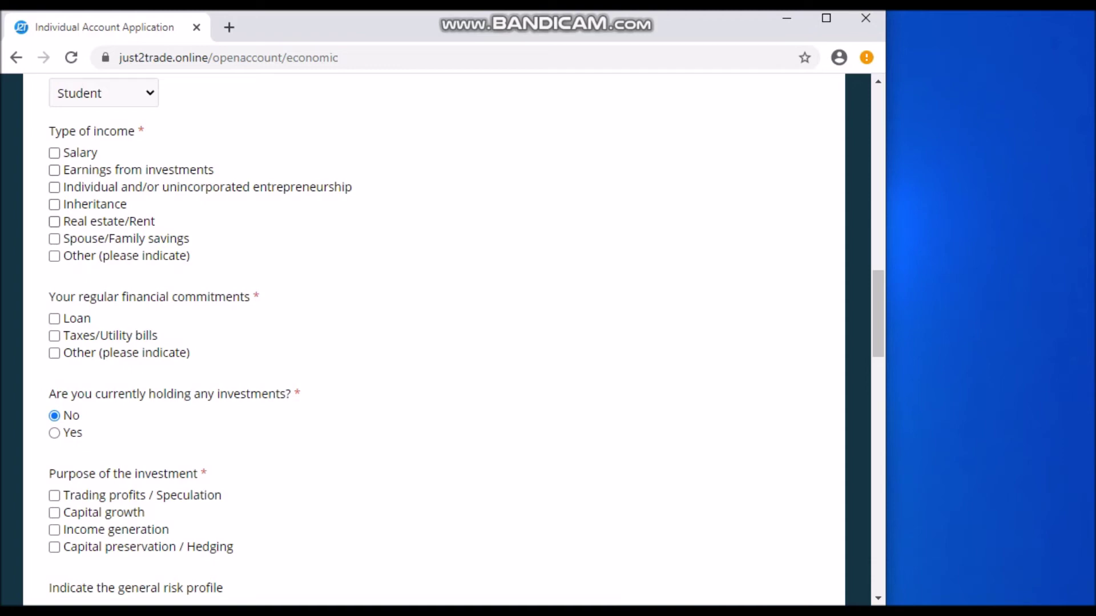
Add savings as other income and tick Taxes/Utility bills and Trading profits / Speculation
left_click(54, 256)
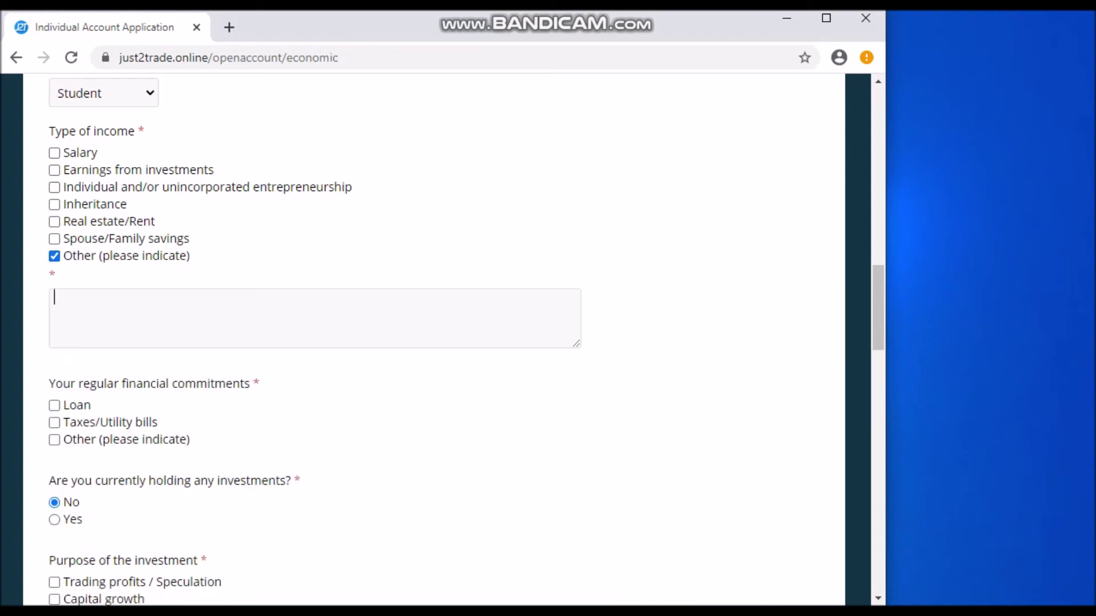
type("savings")
scroll(434, 339, "down", 3)
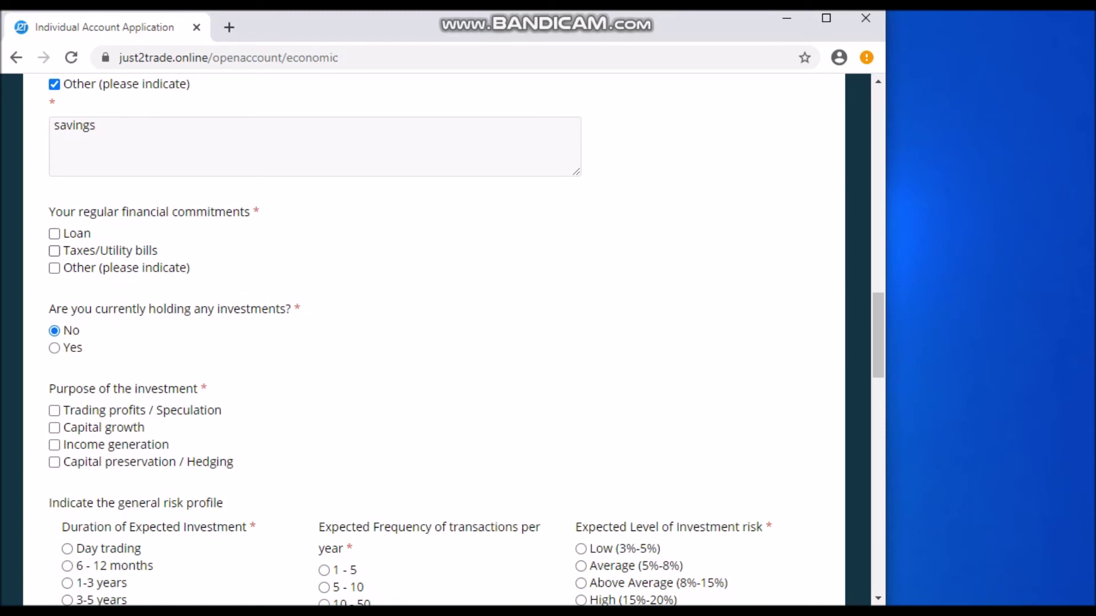
left_click(54, 251)
scroll(434, 340, "down", 2)
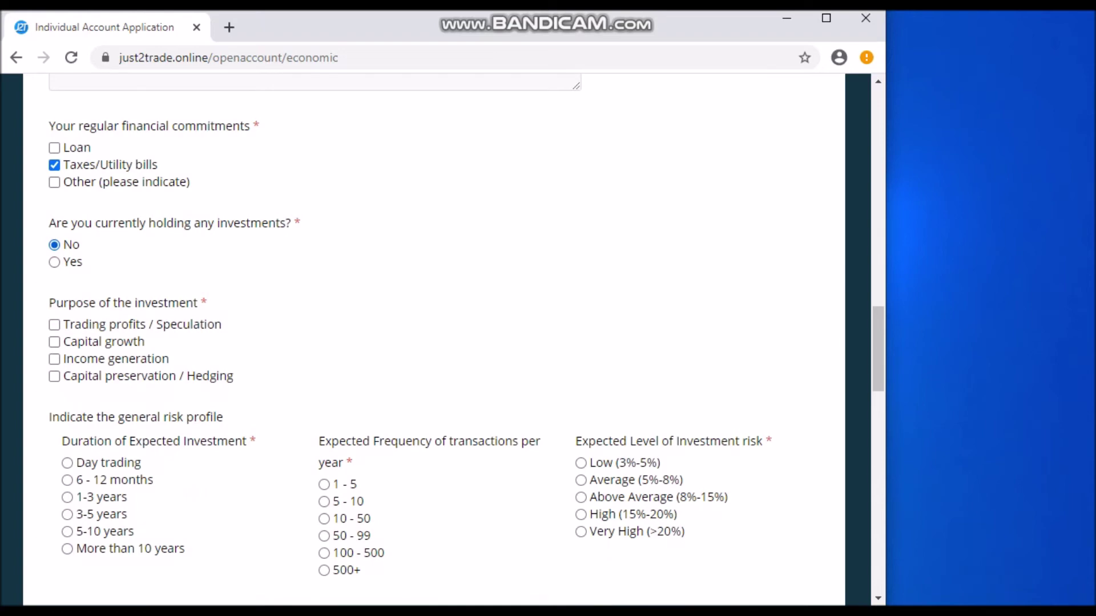
scroll(433, 340, "down", 2)
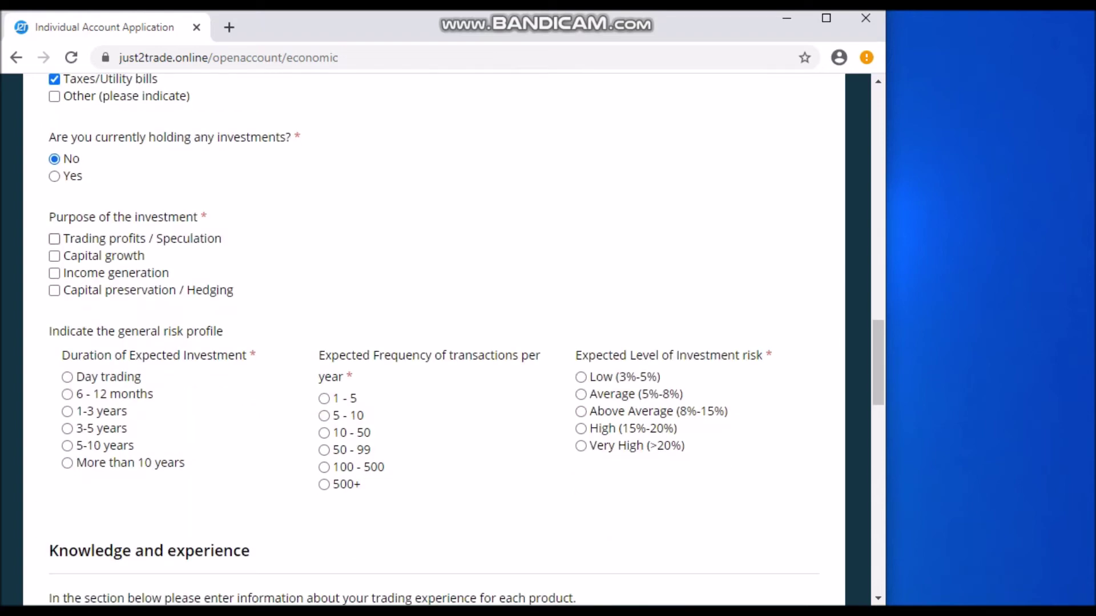
left_click(54, 239)
Choose 5-10 years duration, 10 - 50 transactions per year and Low (3%-5%) risk
scroll(434, 336, "down", 3)
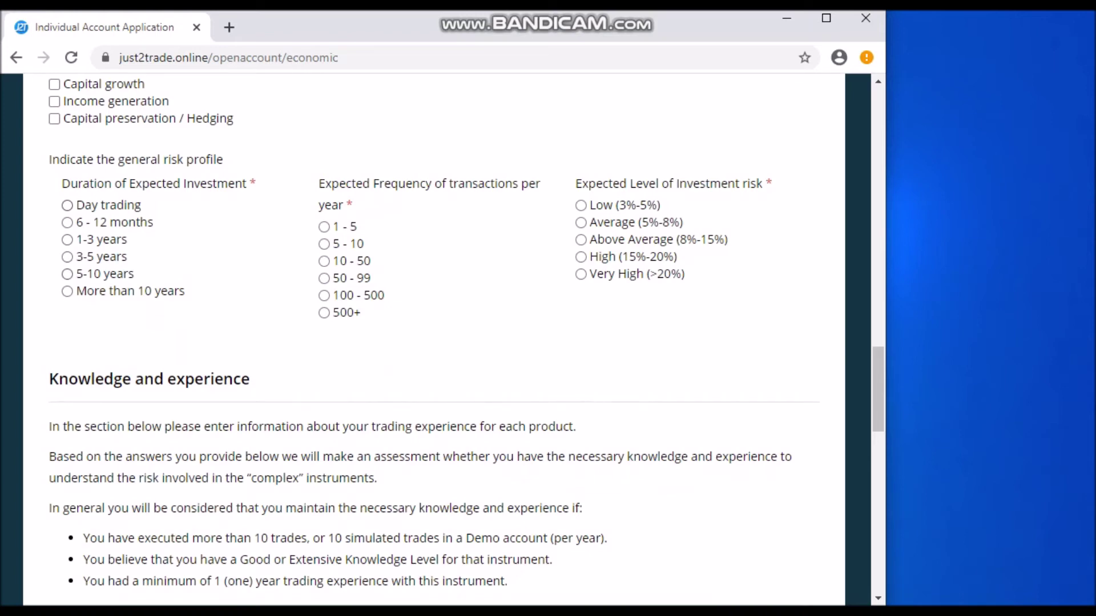
left_click(68, 274)
left_click(325, 261)
left_click(581, 205)
scroll(434, 342, "down", 6)
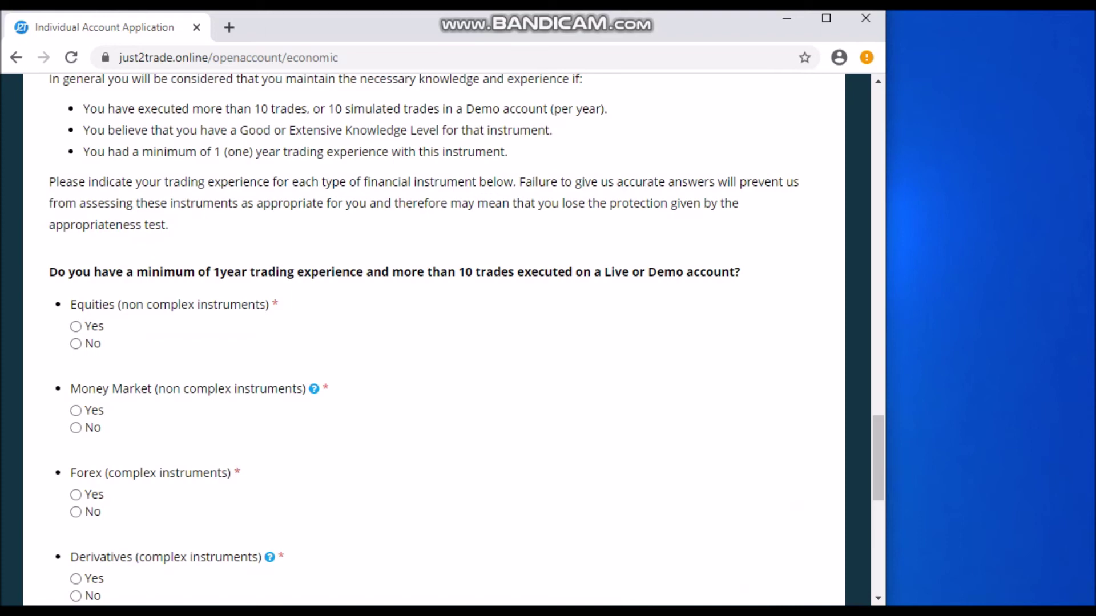
Mark Yes for Equities, Money Market, Forex and Derivatives trading experience
scroll(434, 342, "down", 1)
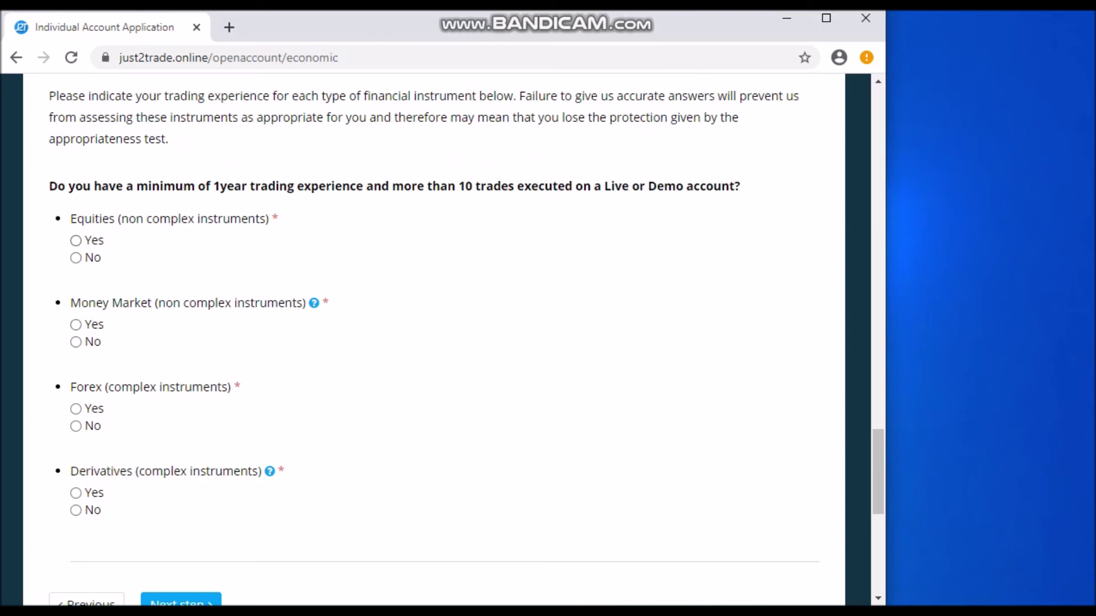
left_click(76, 240)
left_click(76, 325)
left_click(76, 408)
left_click(76, 493)
scroll(76, 493, "down", 2)
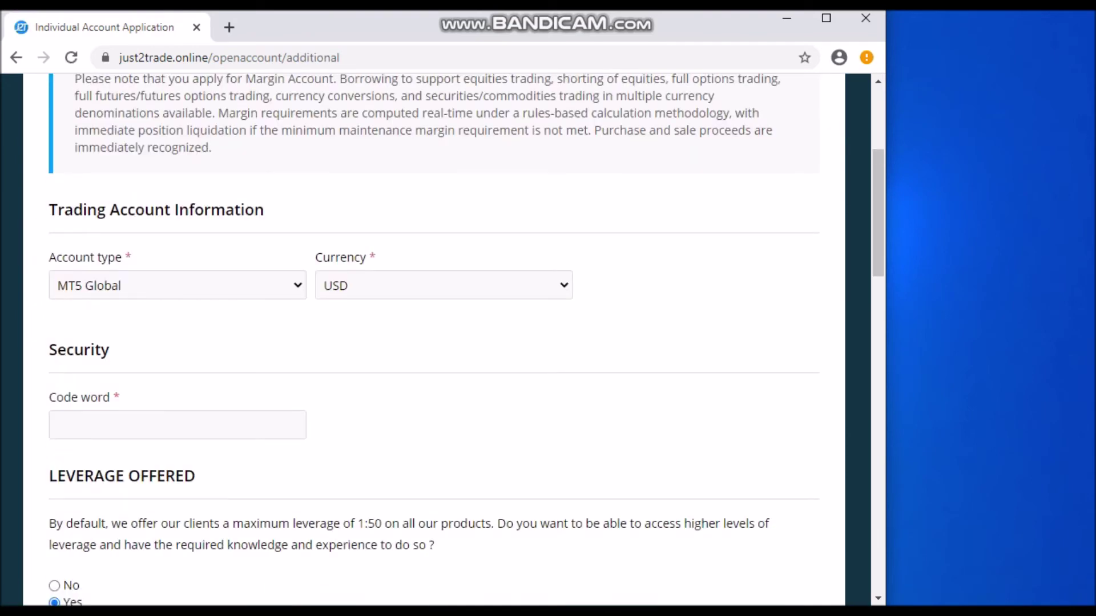
Enter a security code word, accept the uninvested balances consent, and proceed to Agreements and confirmation
scroll(434, 342, "down", 3)
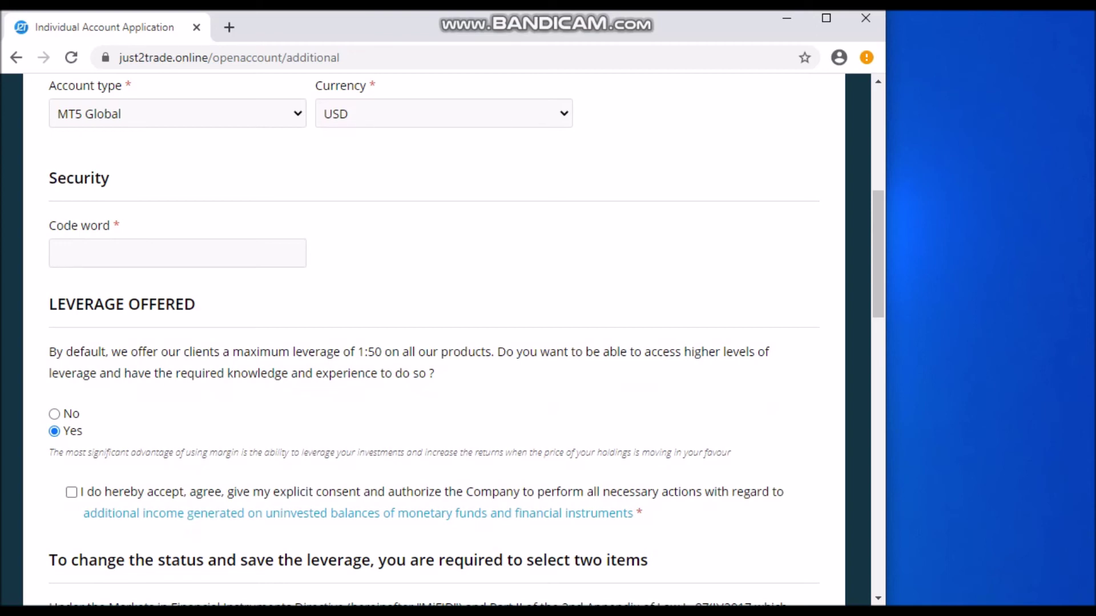
scroll(466, 342, "down", 1)
scroll(400, 257, "down", 4)
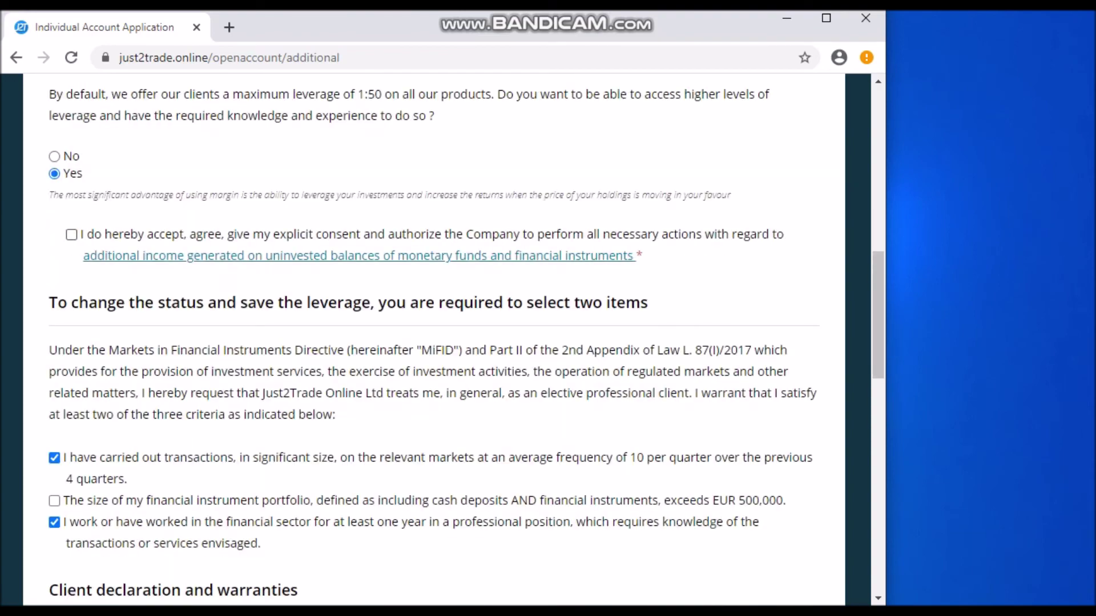
left_click(72, 234)
scroll(434, 342, "down", 10)
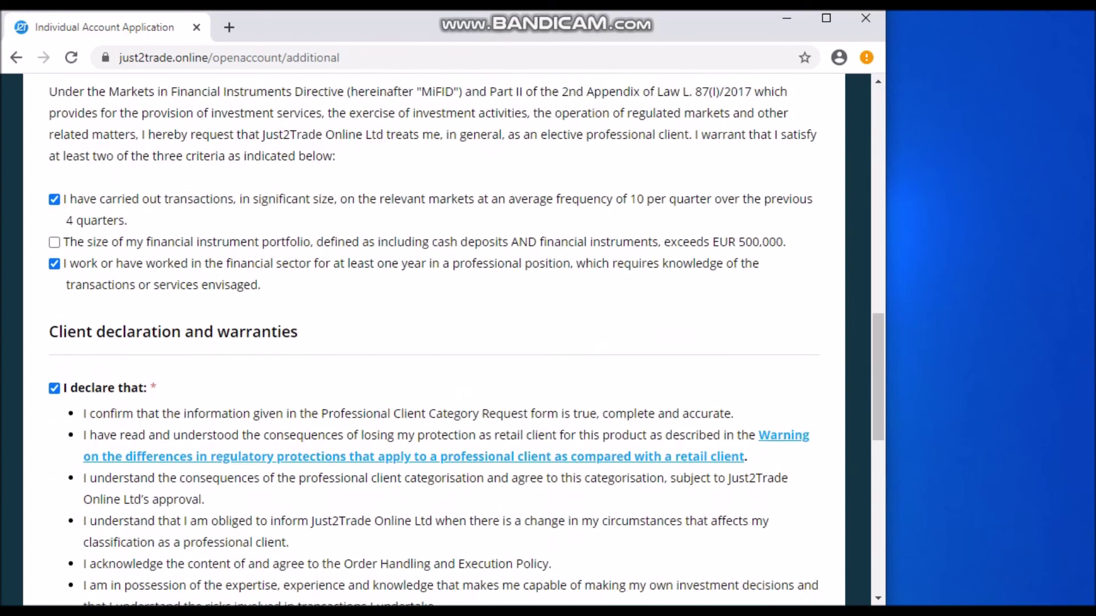
scroll(434, 342, "up", 8)
scroll(433, 342, "down", 12)
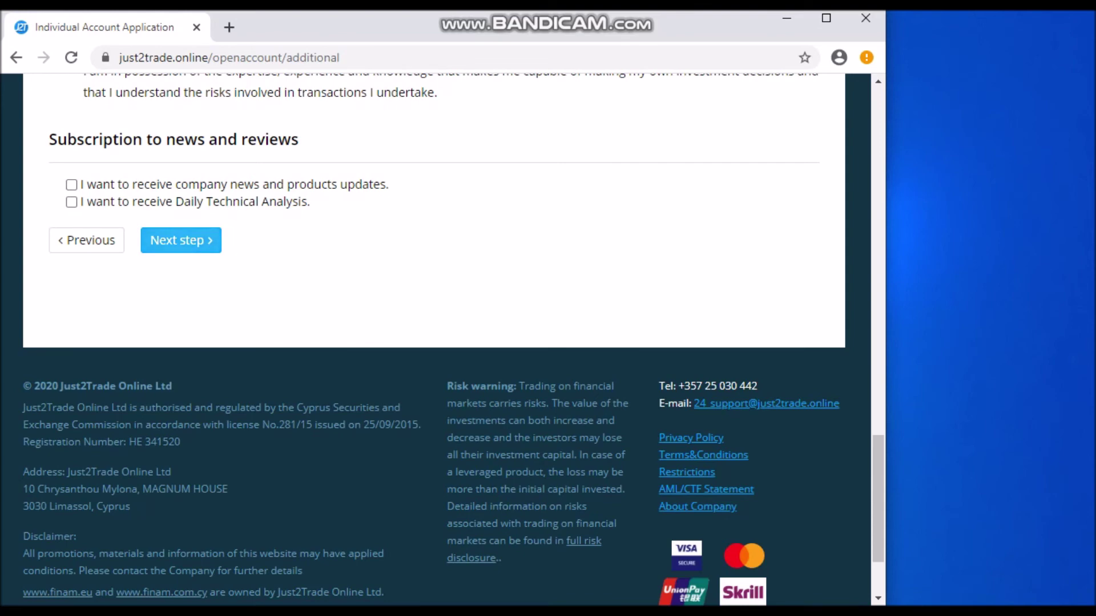
left_click(181, 241)
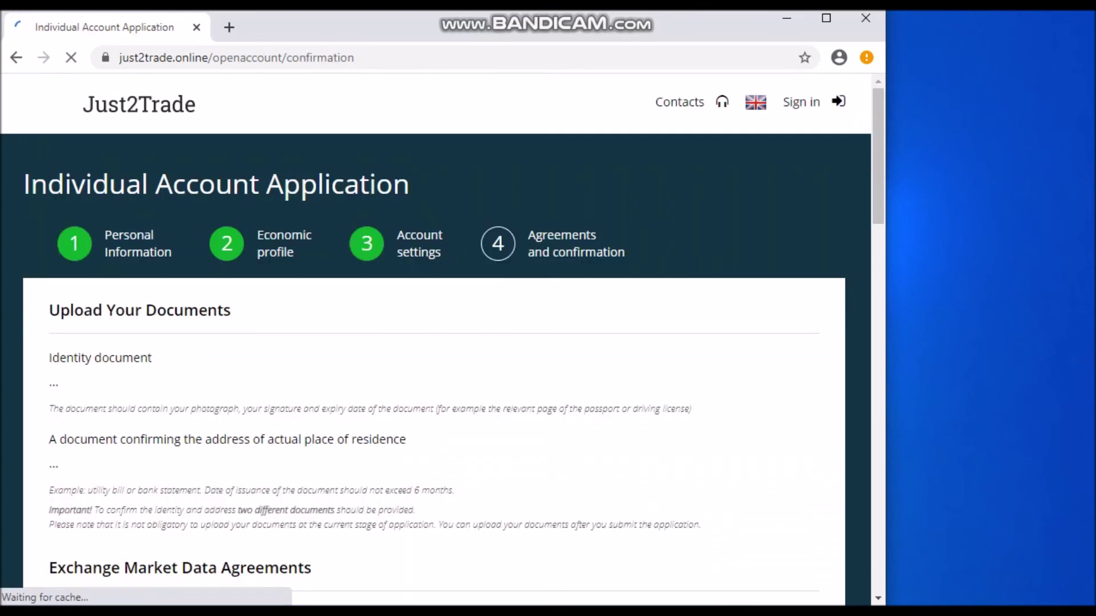
scroll(433, 343, "down", 4)
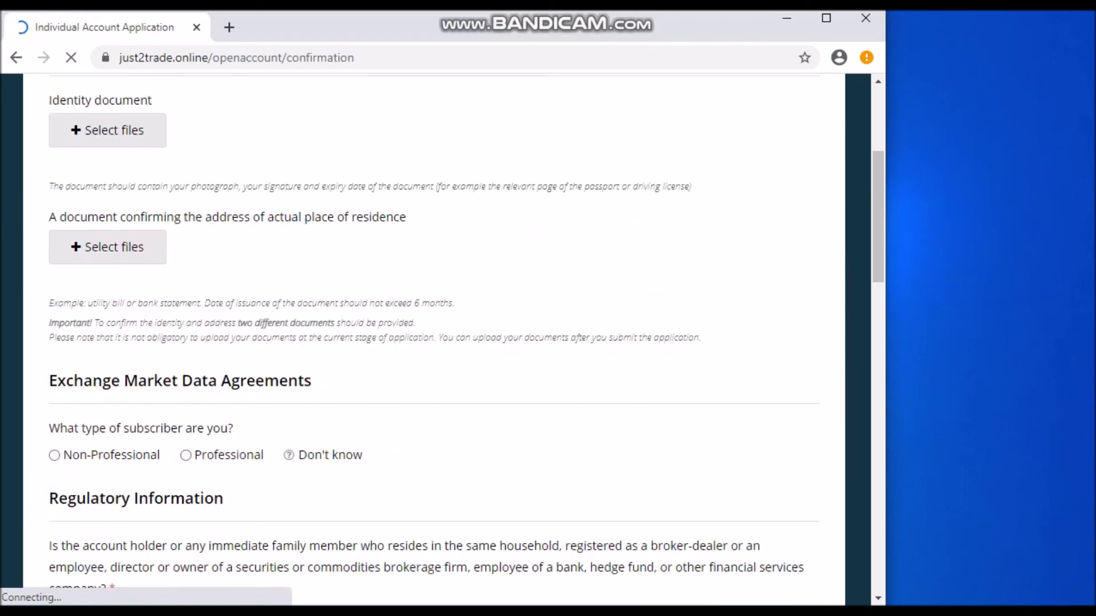
scroll(434, 343, "up", 3)
scroll(434, 342, "down", 2)
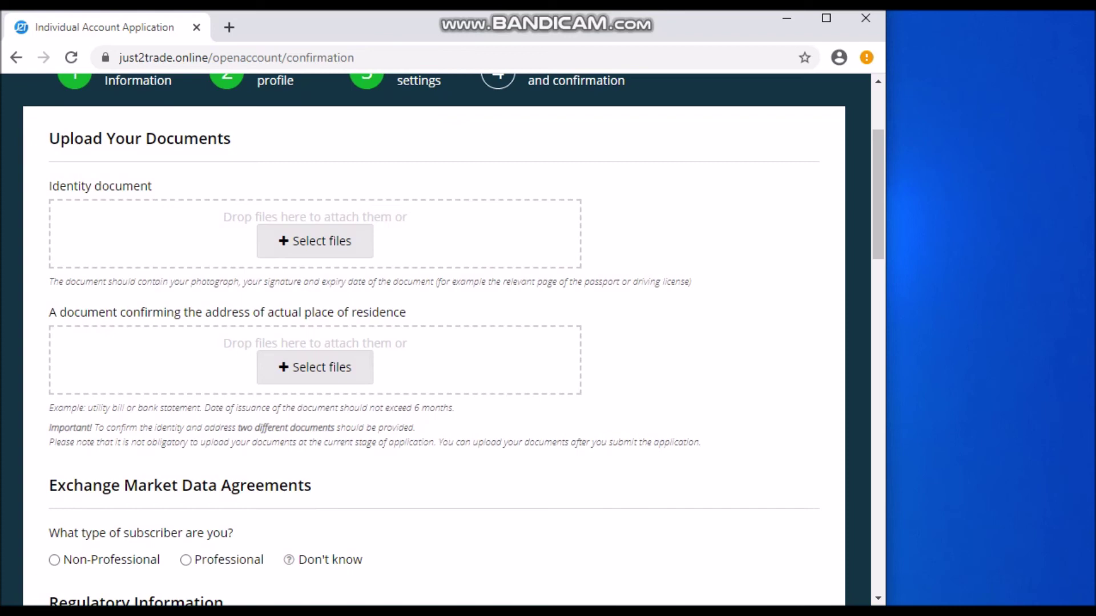
scroll(433, 339, "down", 5)
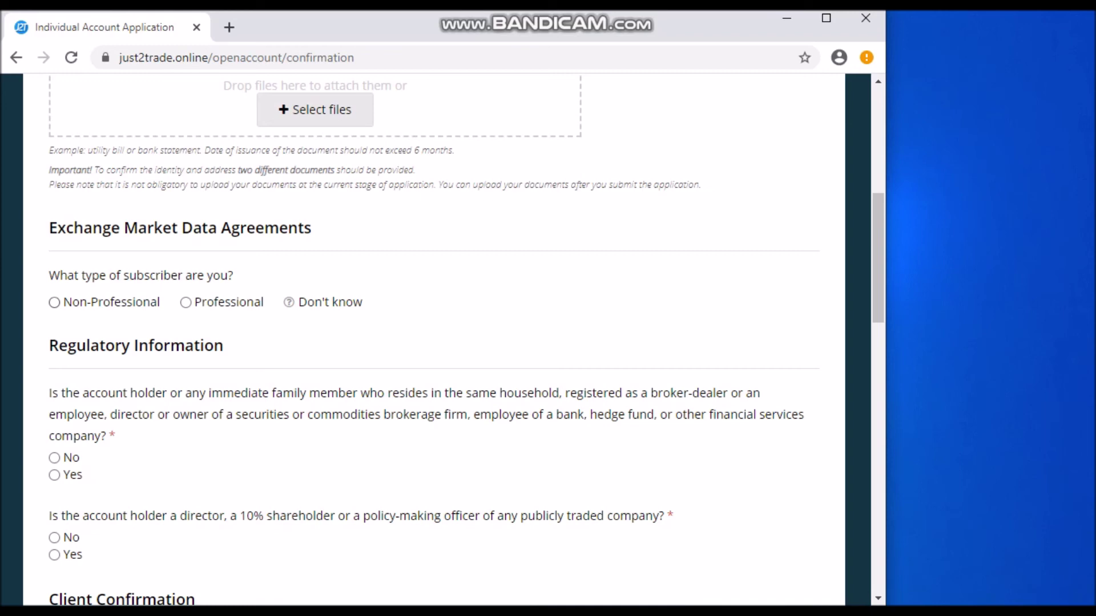
left_click(55, 303)
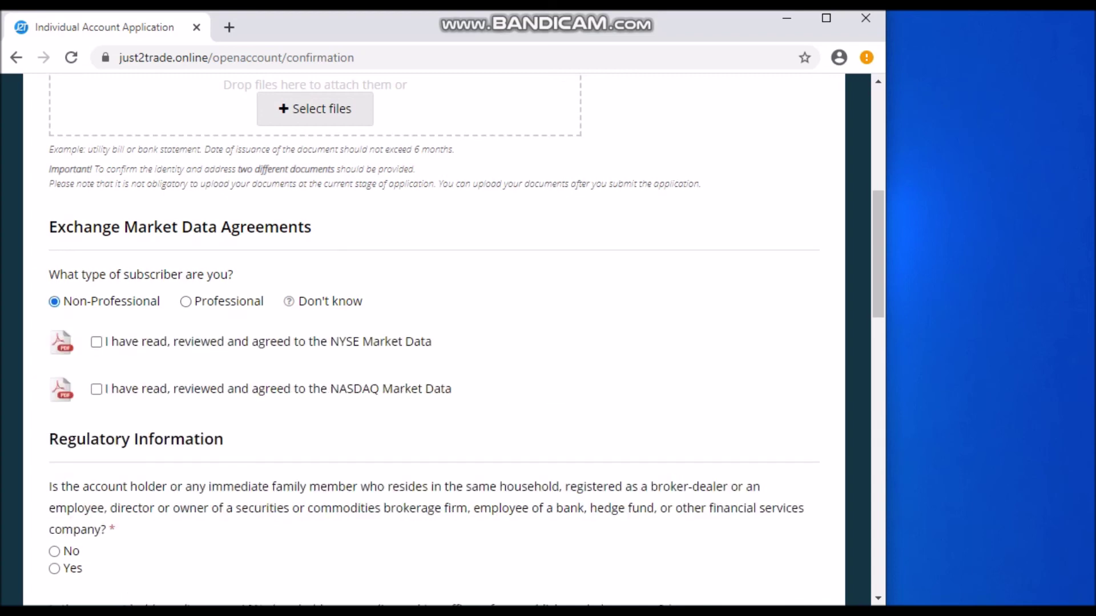
Agree to the NYSE and NASDAQ Market Data terms
scroll(434, 343, "down", 2)
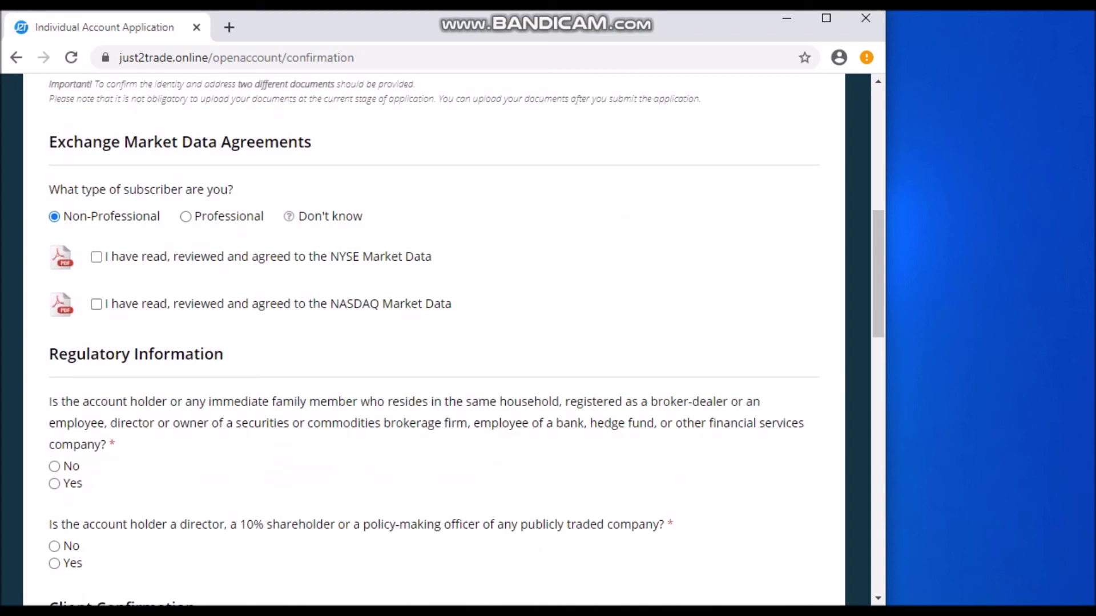
left_click(96, 257)
left_click(96, 304)
scroll(434, 340, "down", 3)
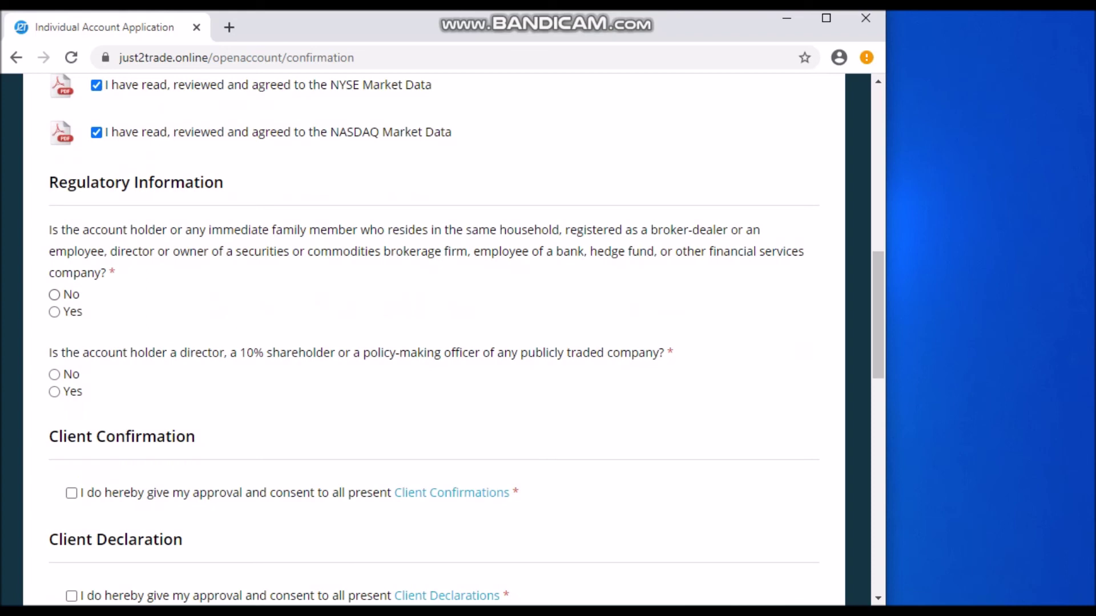
Answer No to both regulatory questions and consent to Client Confirmations and Declarations
left_click(54, 294)
left_click(55, 374)
scroll(54, 375, "down", 3)
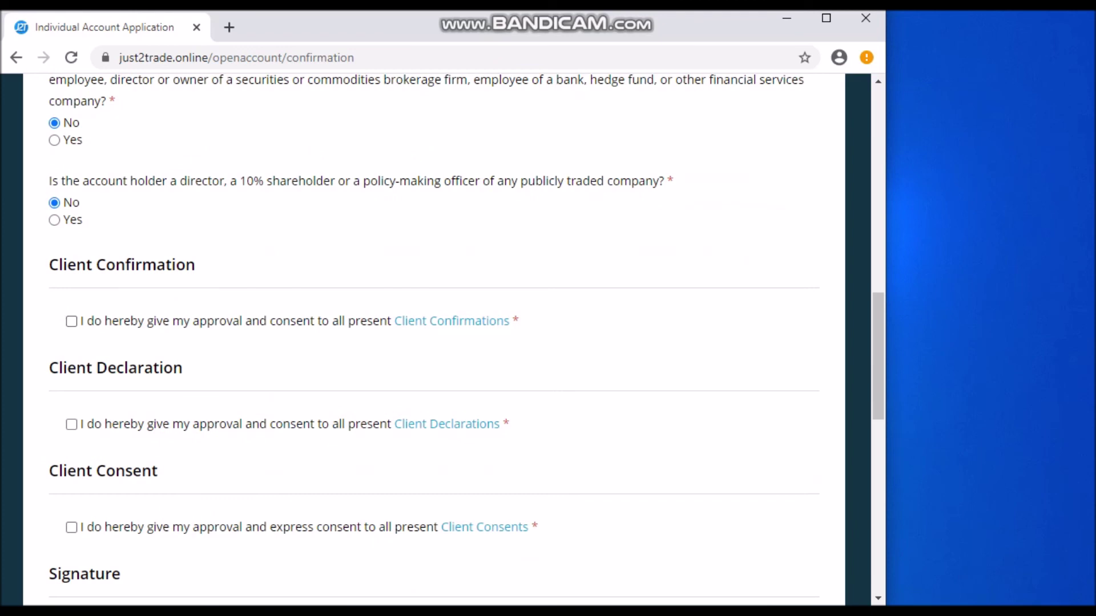
left_click(71, 321)
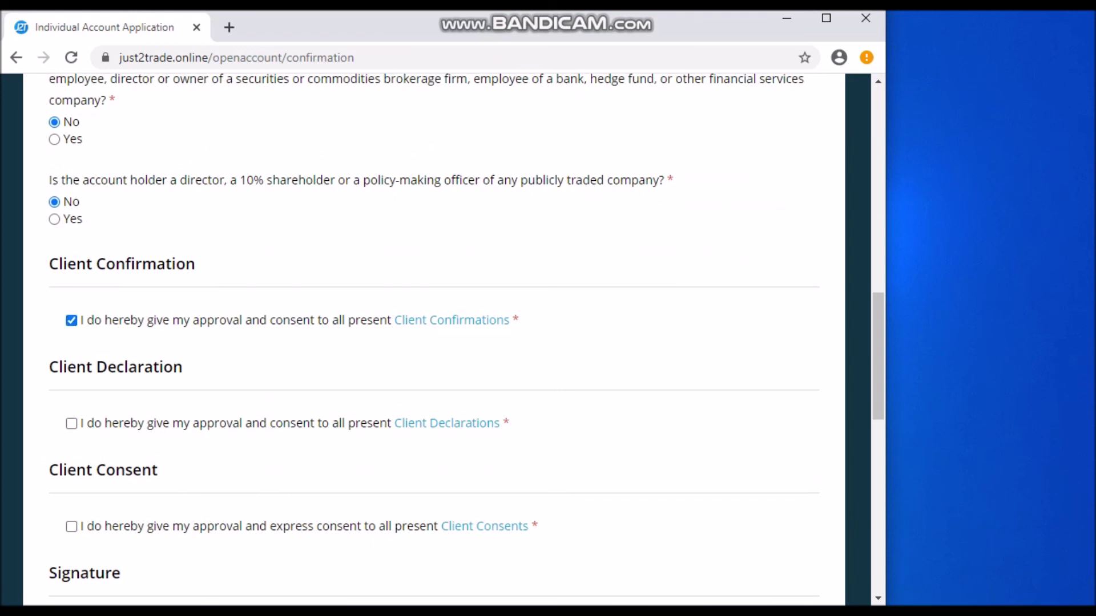
scroll(71, 322, "down", 3)
left_click(71, 252)
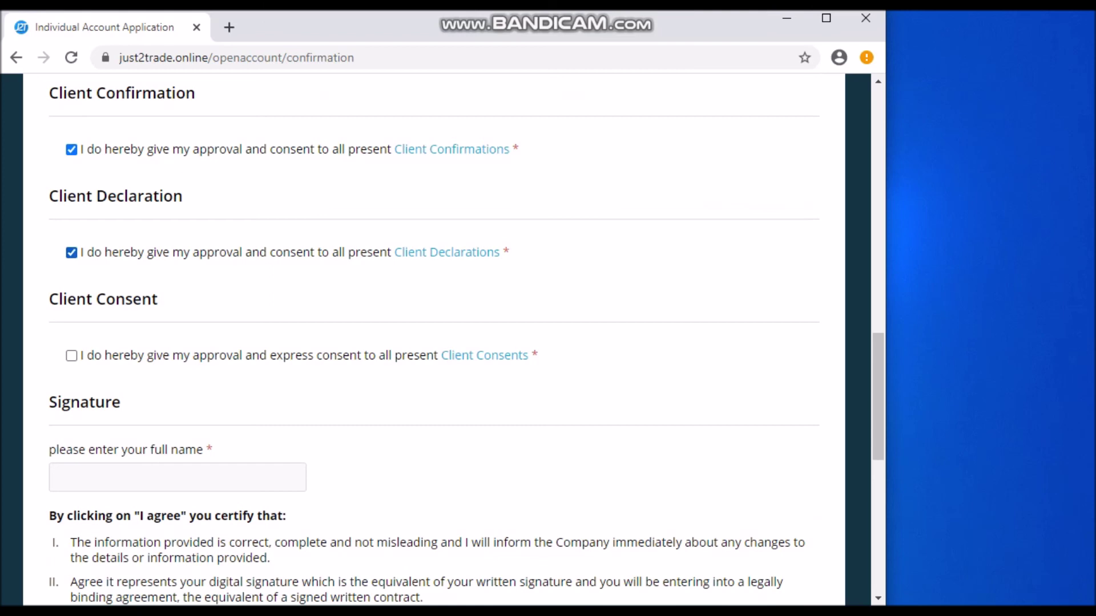
scroll(72, 252, "down", 2)
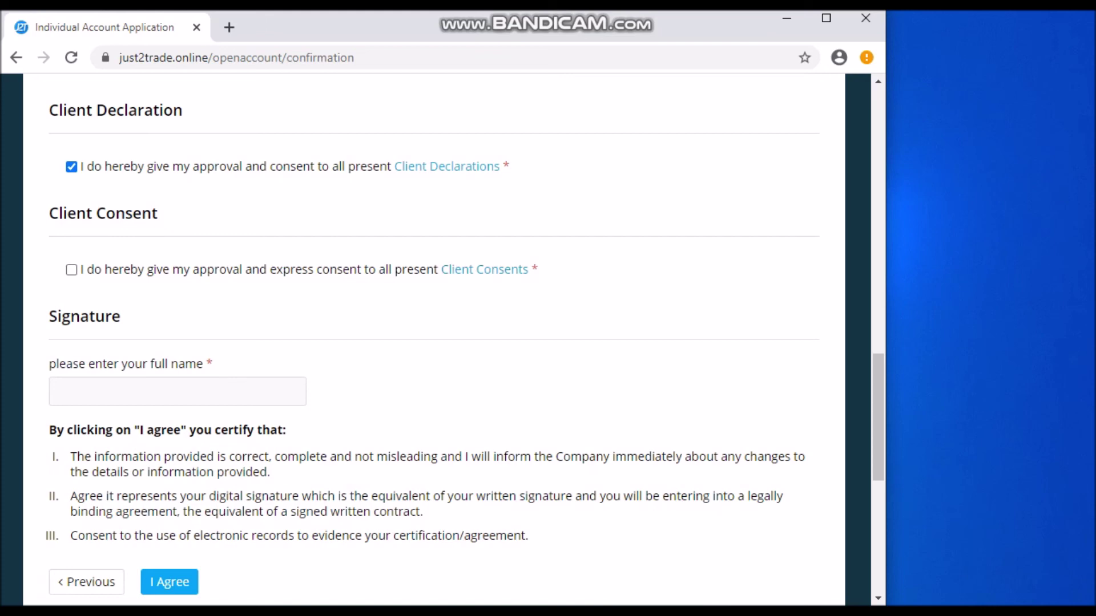
Tick Client Consent and sign with the applicant's full name, correcting typos in the surname
left_click(71, 270)
left_click(58, 392)
type("J")
key("BackSpace")
type("jOHN LEG")
key("BackSpace")
type("JENG")
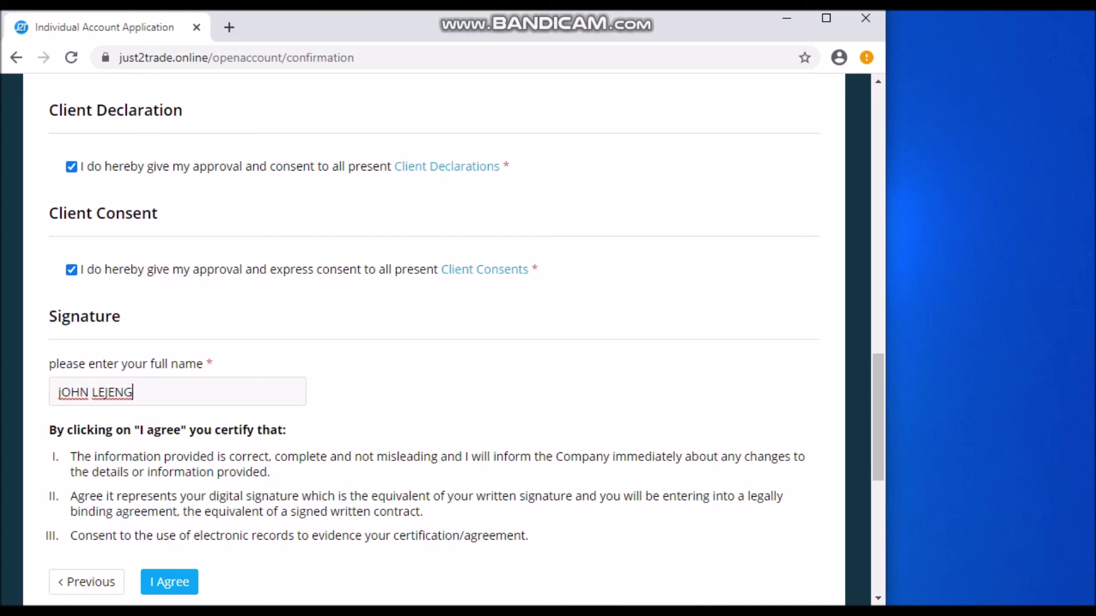
left_click(110, 392)
key("BackSpace")
type("G")
key("BackSpace")
type("D")
scroll(434, 343, "down", 3)
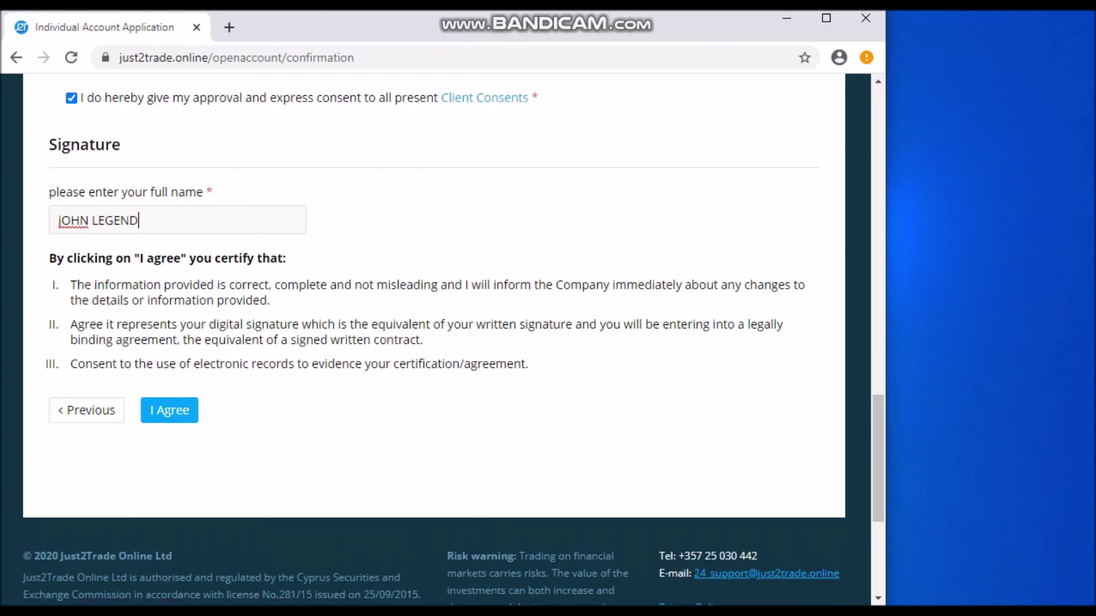
Click I Agree on the signed application and confirm the Submit questionnaire prompt
left_click(169, 411)
scroll(434, 343, "down", 5)
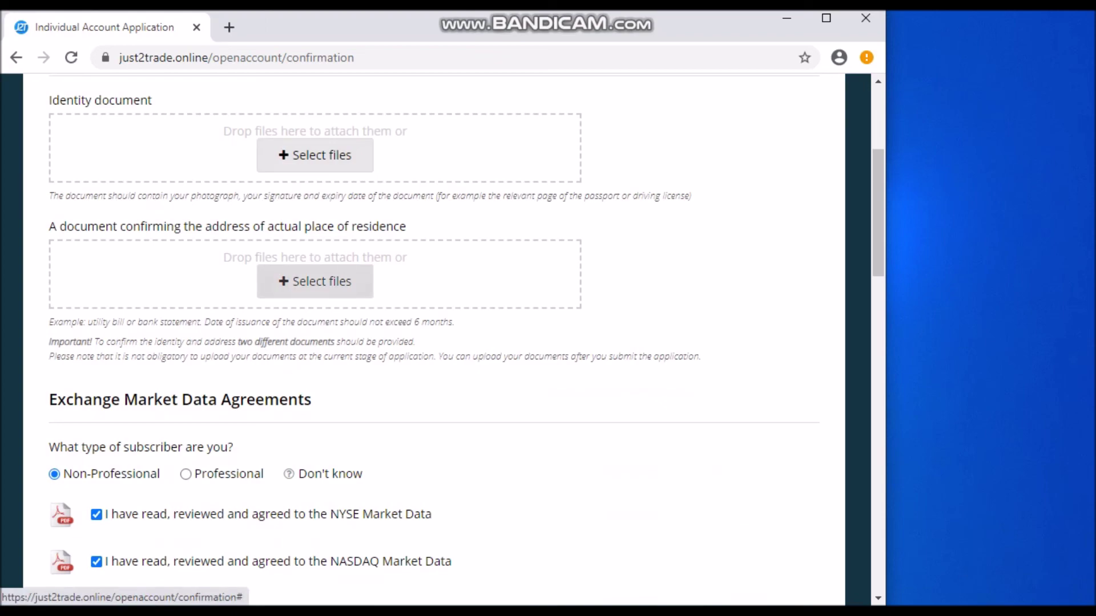
scroll(434, 342, "down", 20)
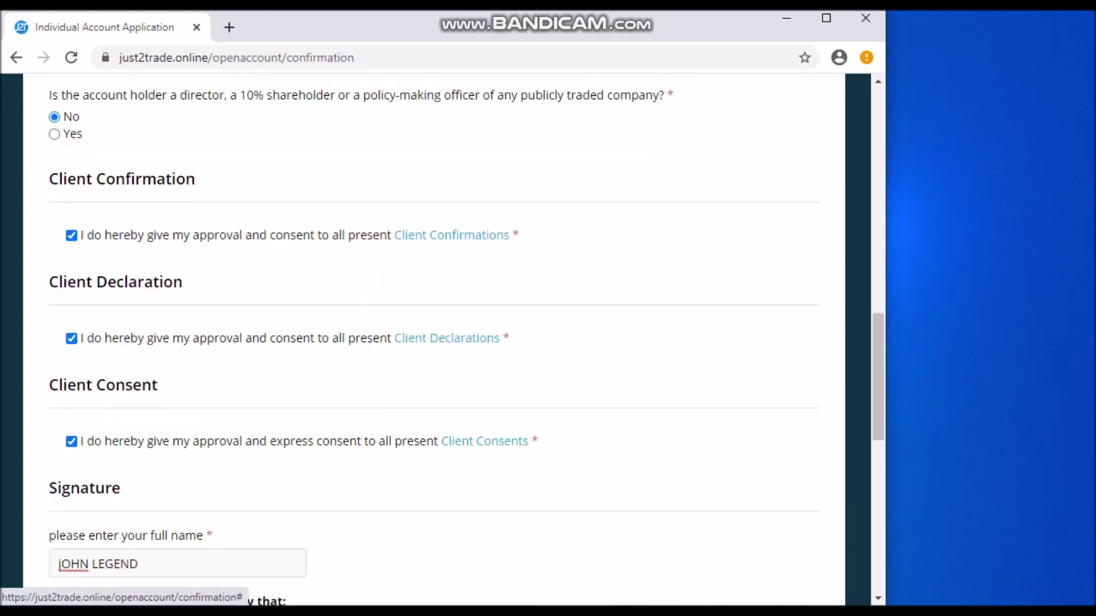
scroll(434, 342, "up", 14)
scroll(433, 343, "down", 16)
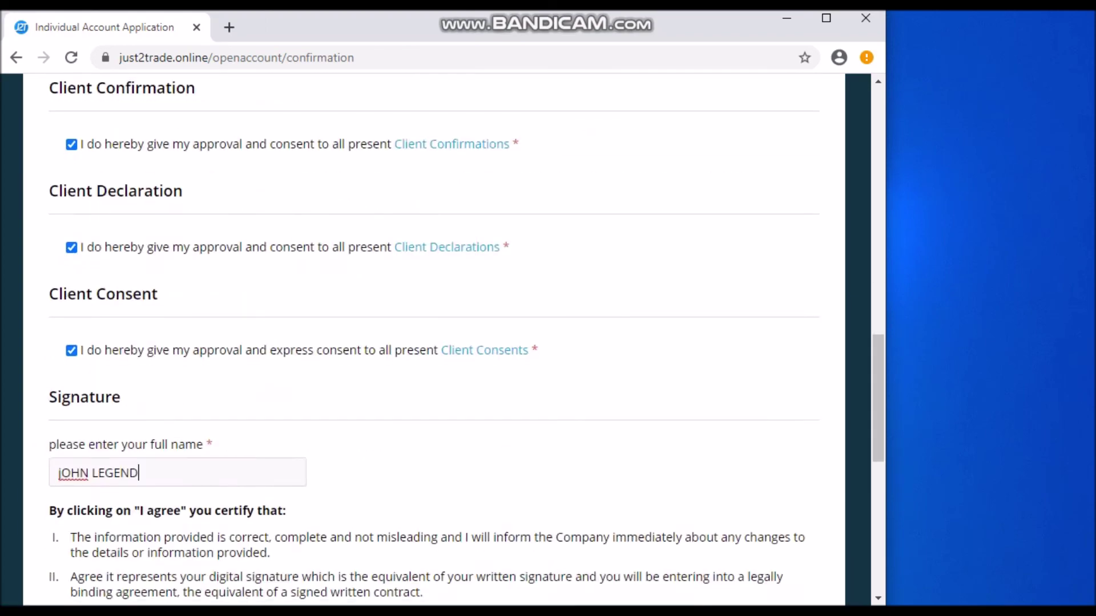
left_click(169, 238)
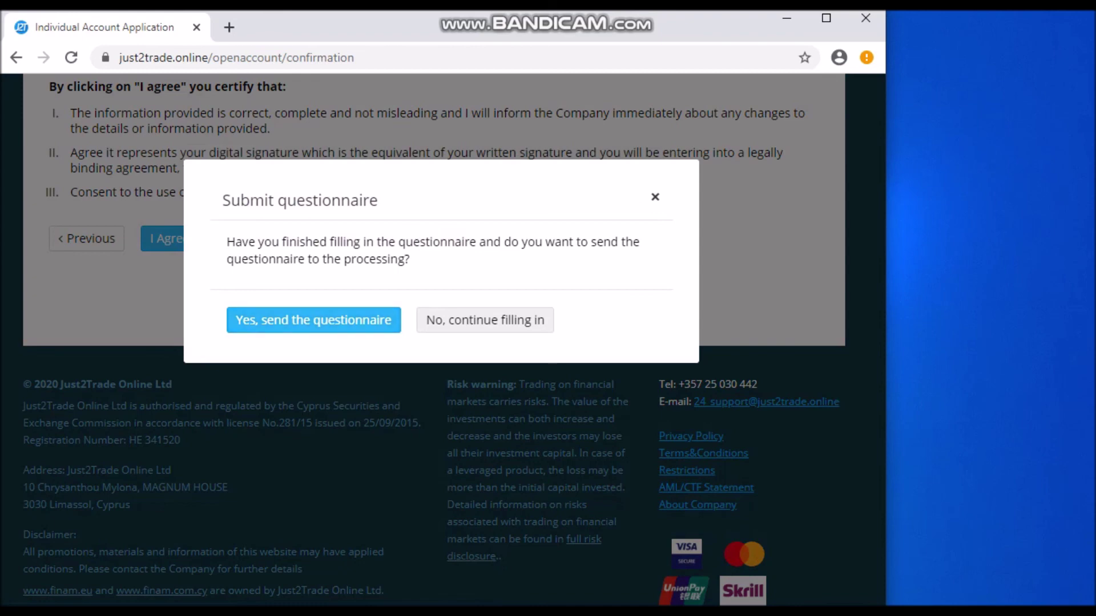
key("Return")
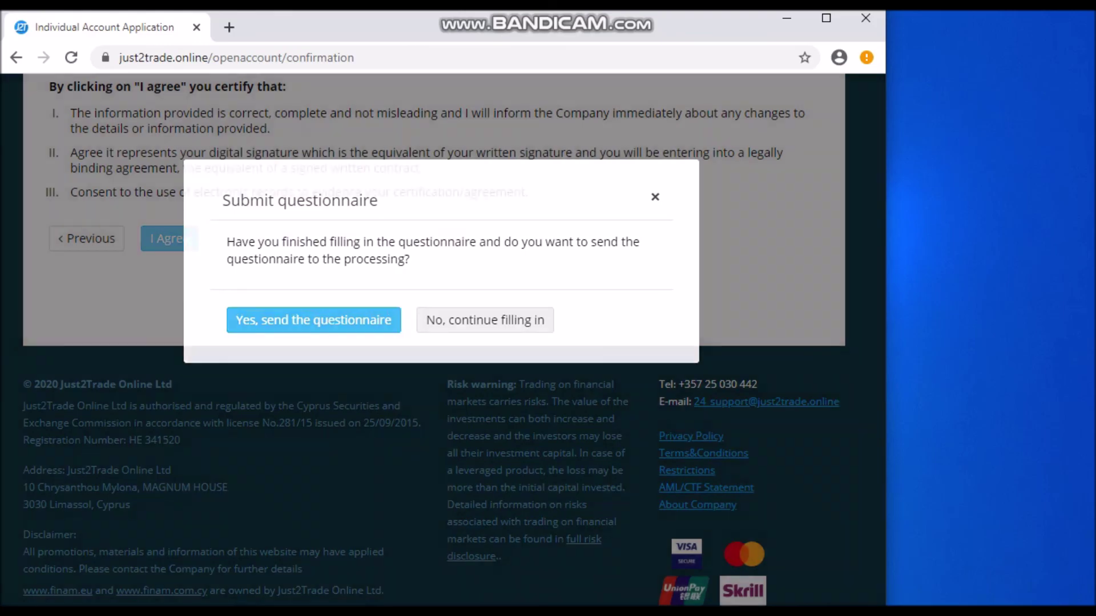